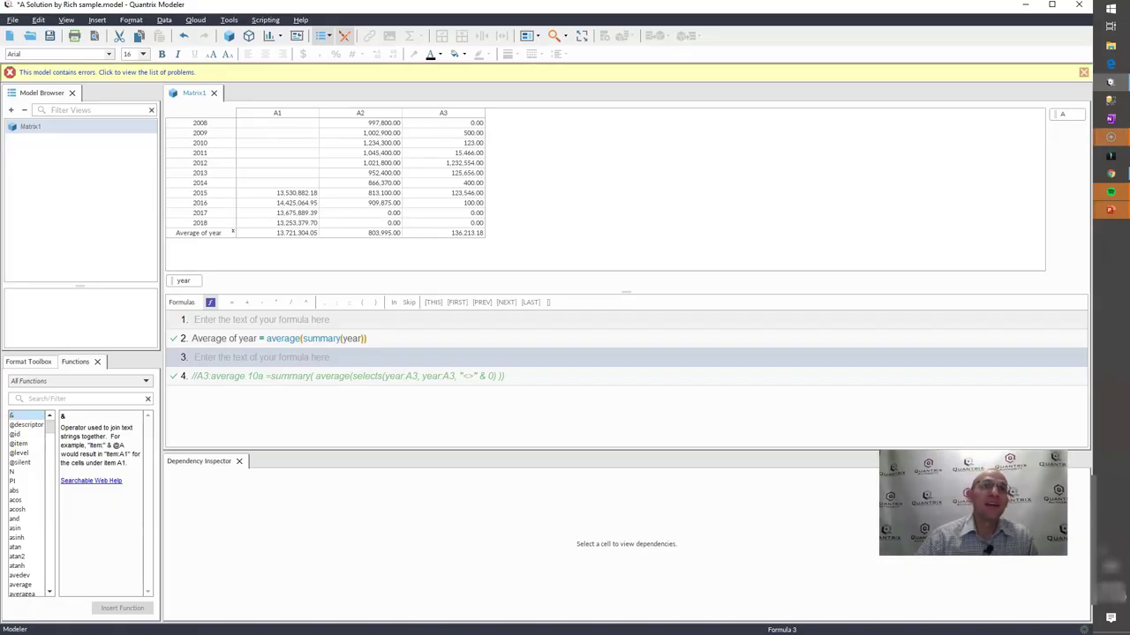
# Step: Select A1's 2010–2018 values and A2's zero 2017–2018 values, checking each Average of year result
pyautogui.click(277, 223)
pyautogui.moveTo(276, 224); pyautogui.dragTo(421, 116)
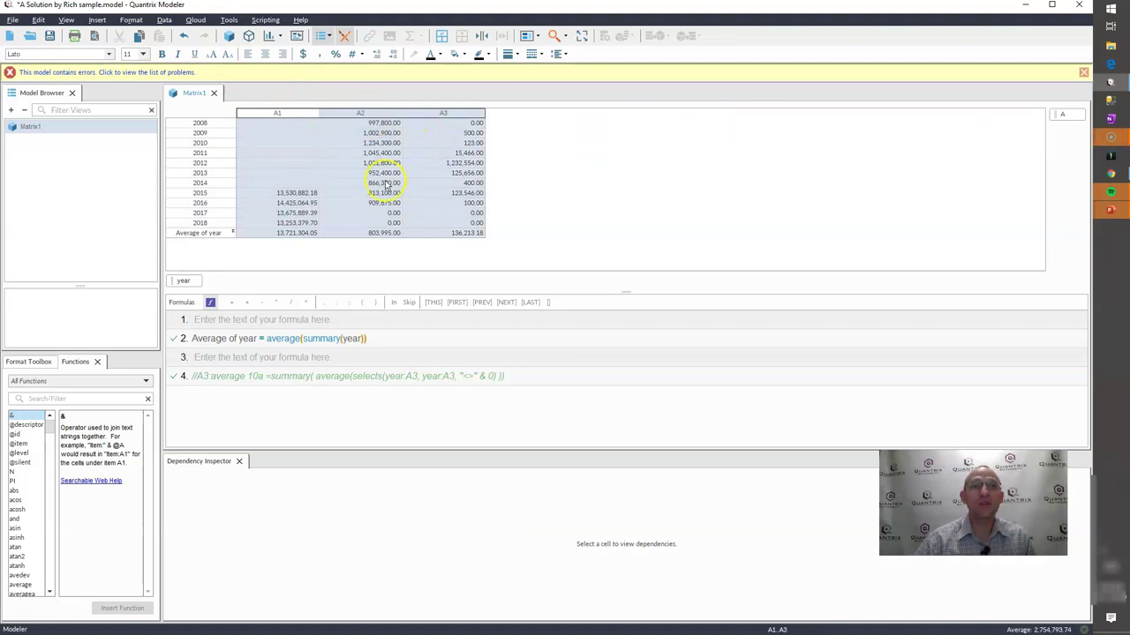
pyautogui.click(277, 232)
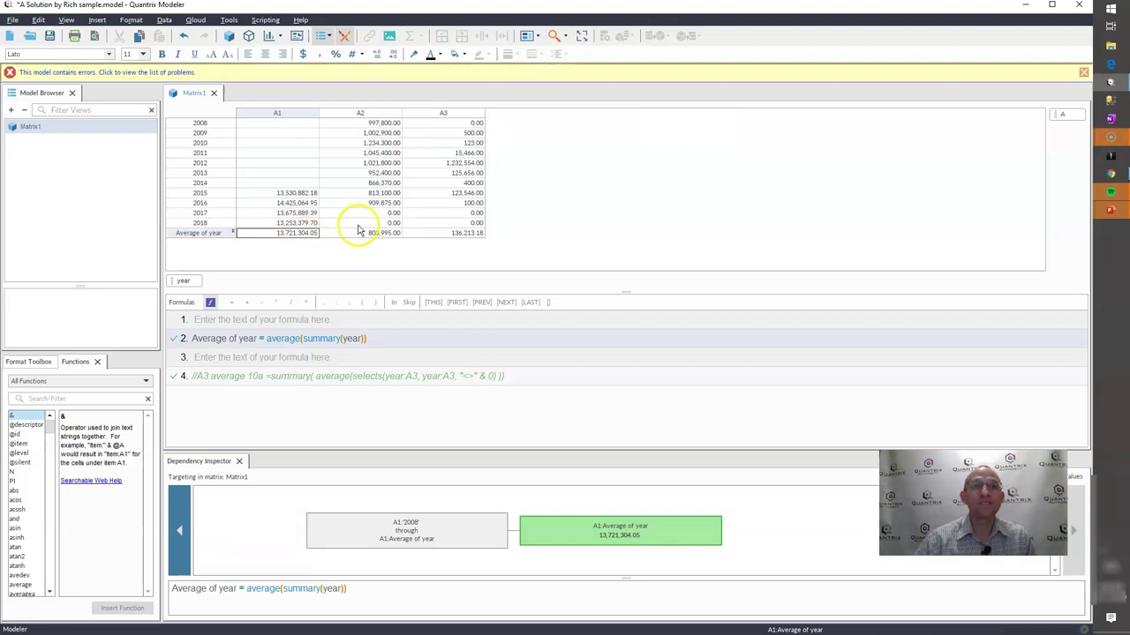
pyautogui.moveTo(360, 223); pyautogui.dragTo(361, 218)
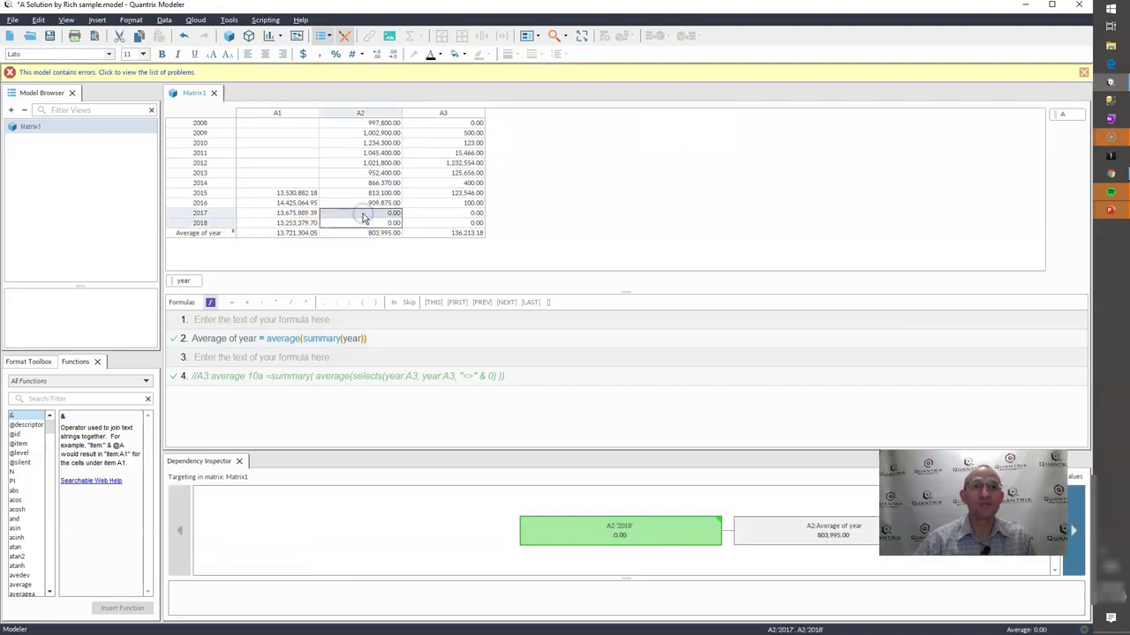
pyautogui.click(366, 234)
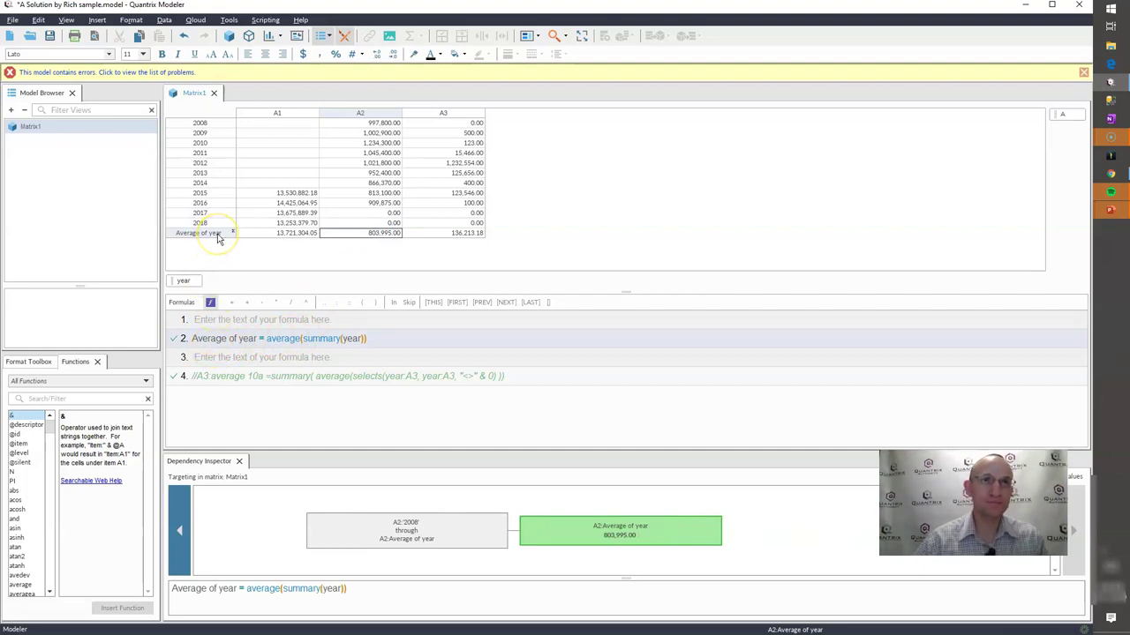
# Step: Bring up the year category's options menu, then dismiss it without changes
pyautogui.rightClick(181, 281)
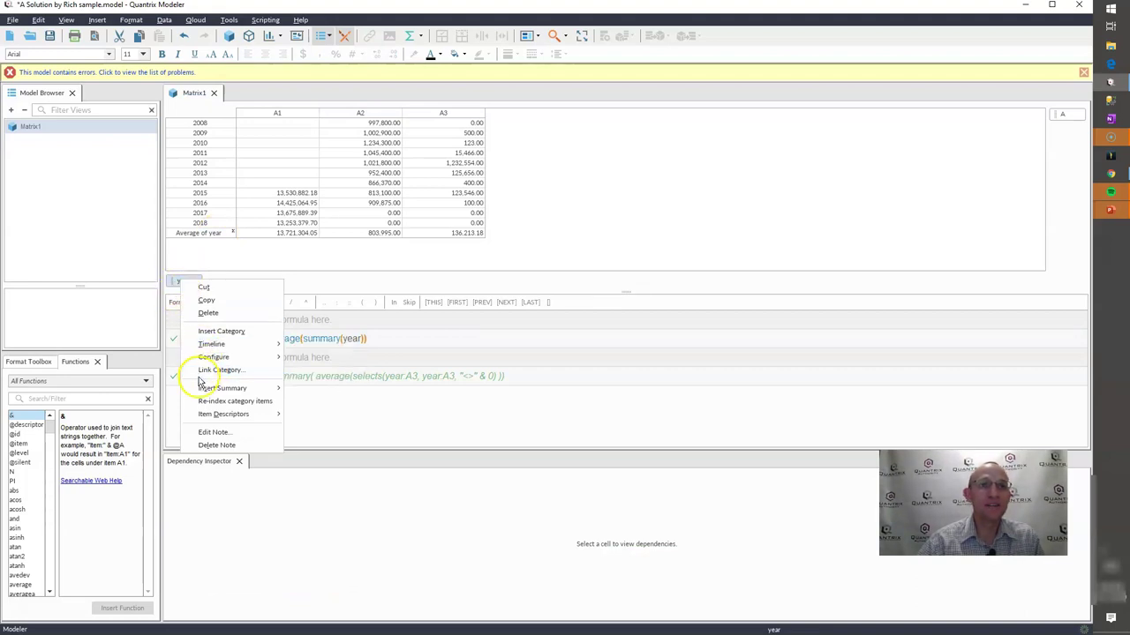
pyautogui.moveTo(273, 388)
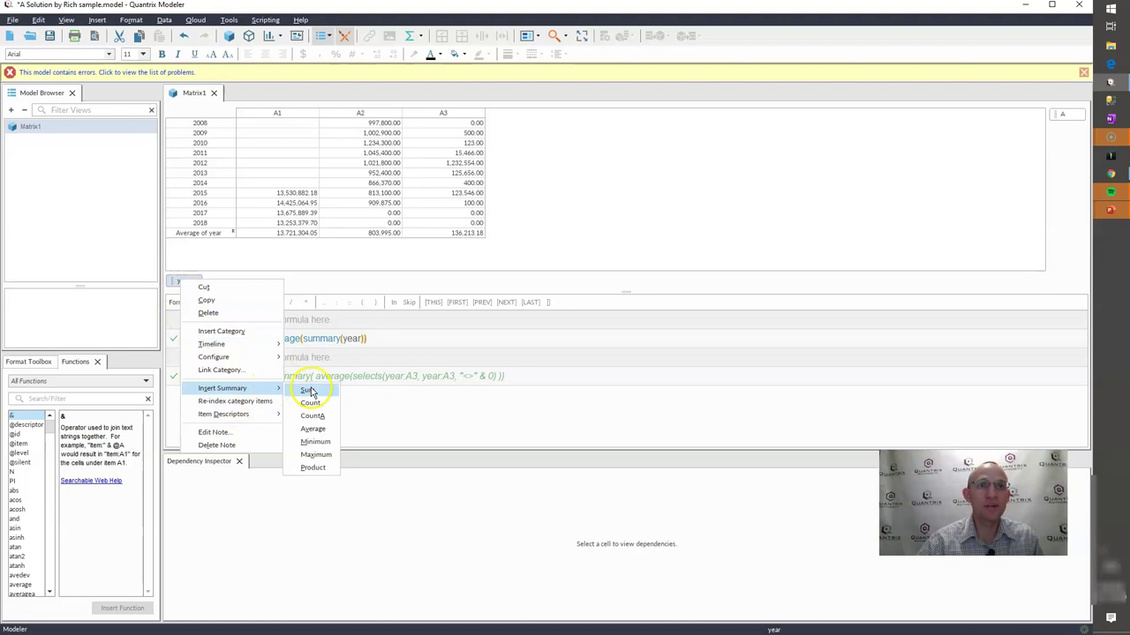
pyautogui.click(380, 354)
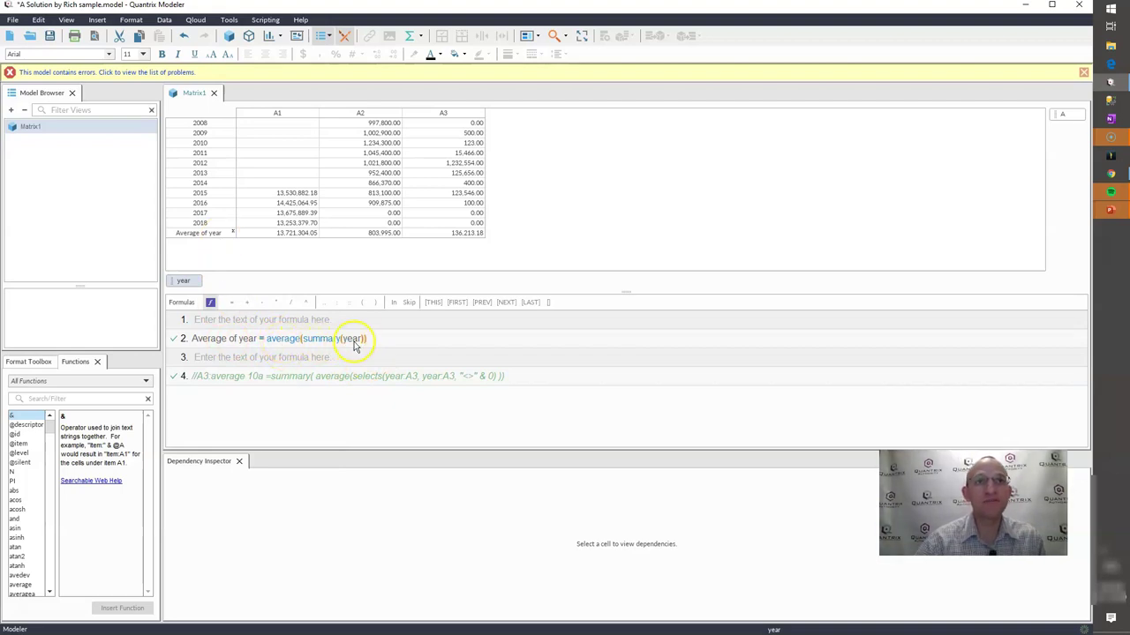
# Step: Compare A1's 2015–2018 and 2008–2018 ranges with its average, confirming 2010 and 2012 are empty
pyautogui.click(298, 223)
pyautogui.moveTo(298, 223); pyautogui.dragTo(300, 192)
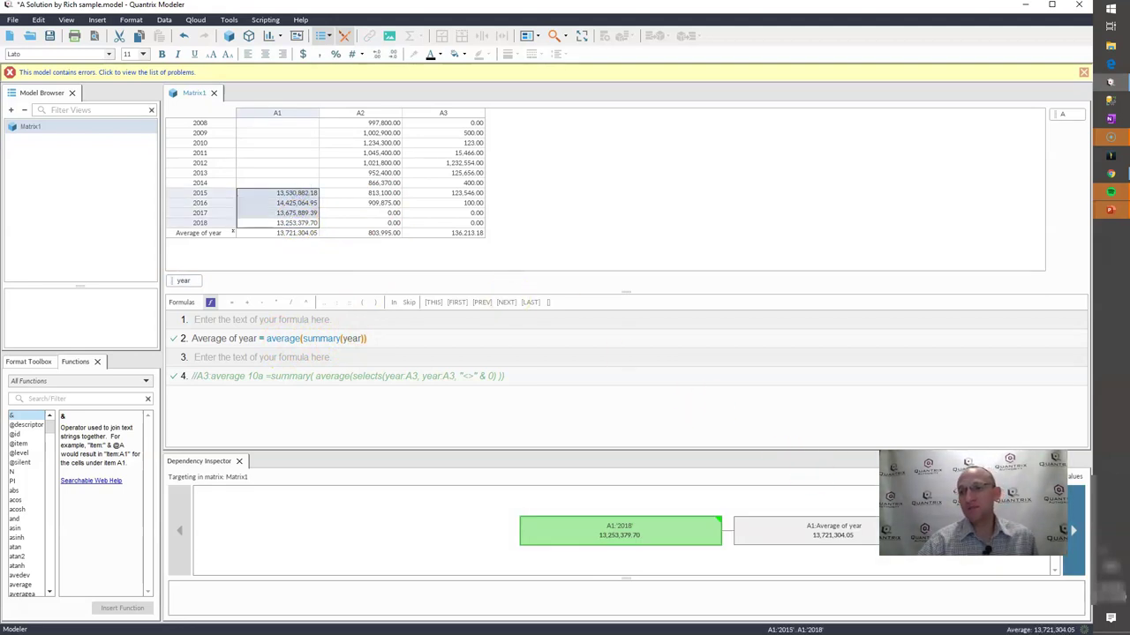
pyautogui.click(297, 233)
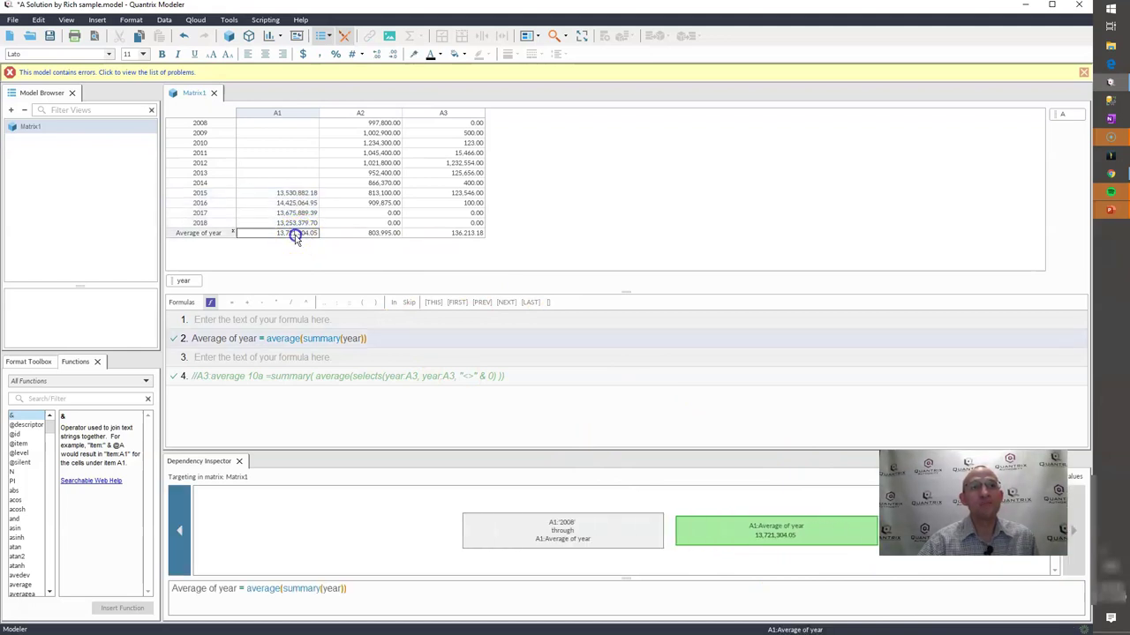
pyautogui.click(291, 225)
pyautogui.moveTo(291, 224); pyautogui.dragTo(297, 122)
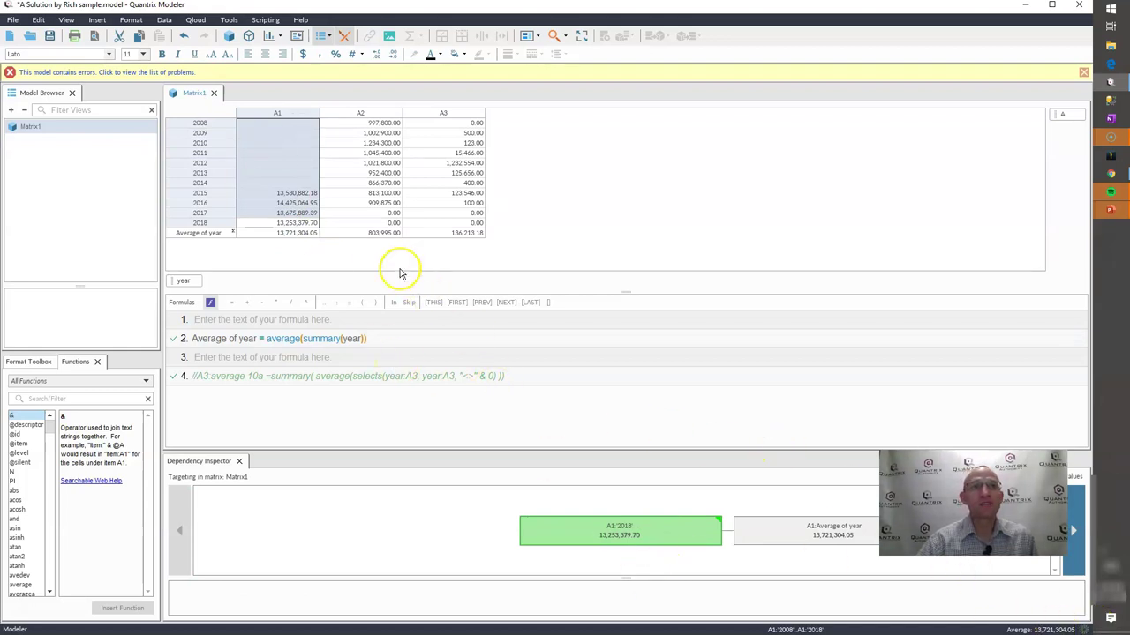
pyautogui.click(290, 233)
pyautogui.click(292, 162)
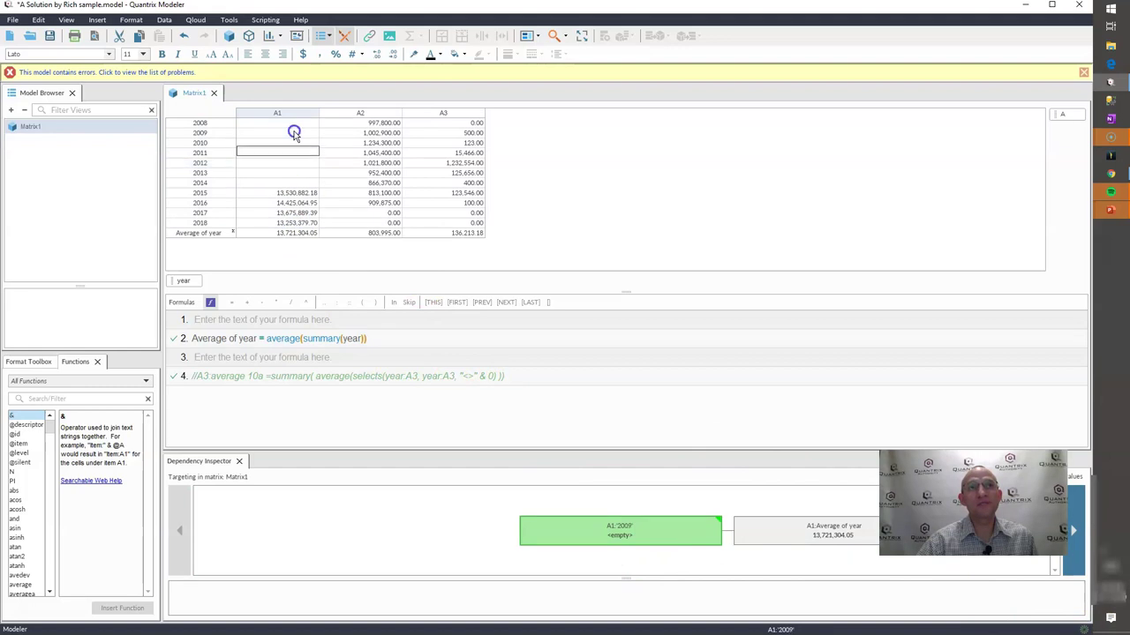
pyautogui.click(293, 142)
pyautogui.click(292, 164)
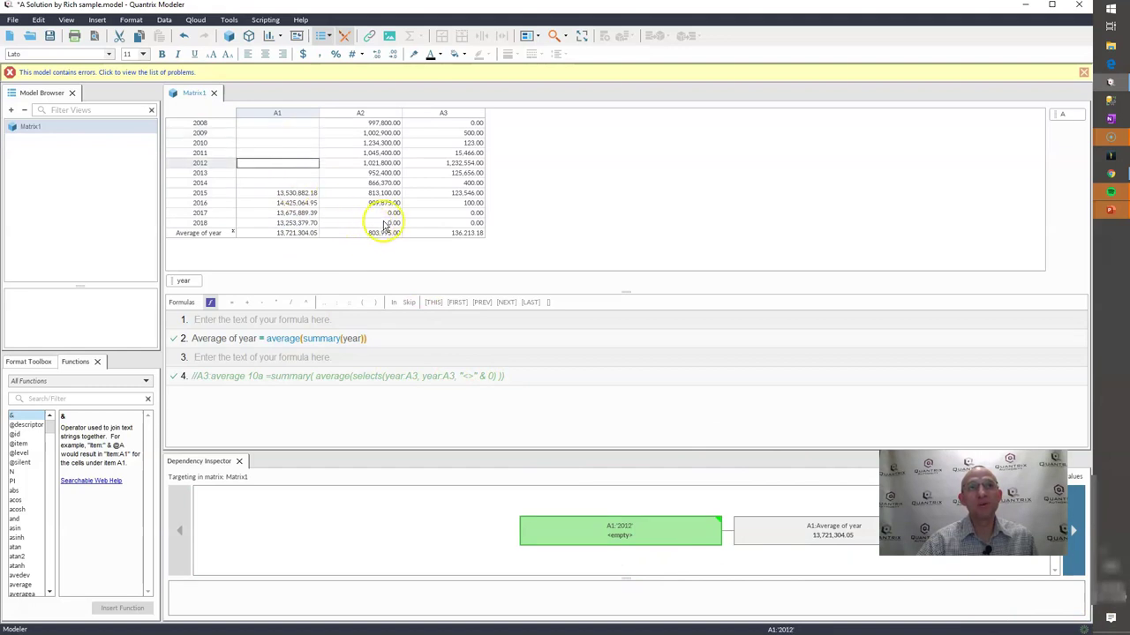
# Step: Select A2's 2008–2016 and 2008–2018 values to compare against its Average of year result
pyautogui.click(379, 202)
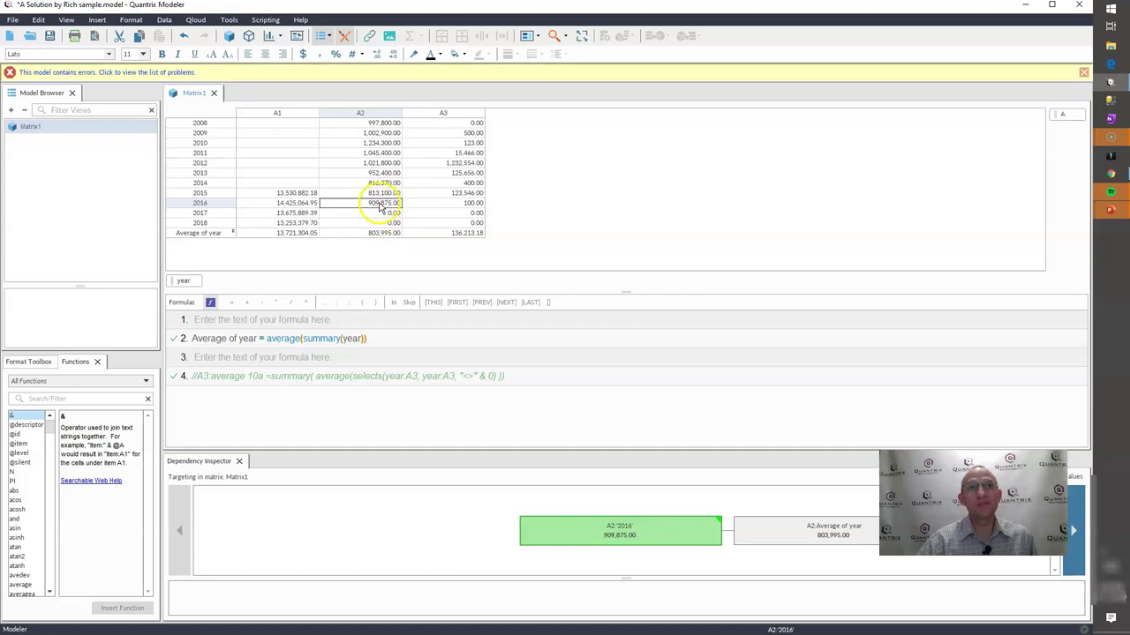
pyautogui.moveTo(379, 202); pyautogui.dragTo(378, 124)
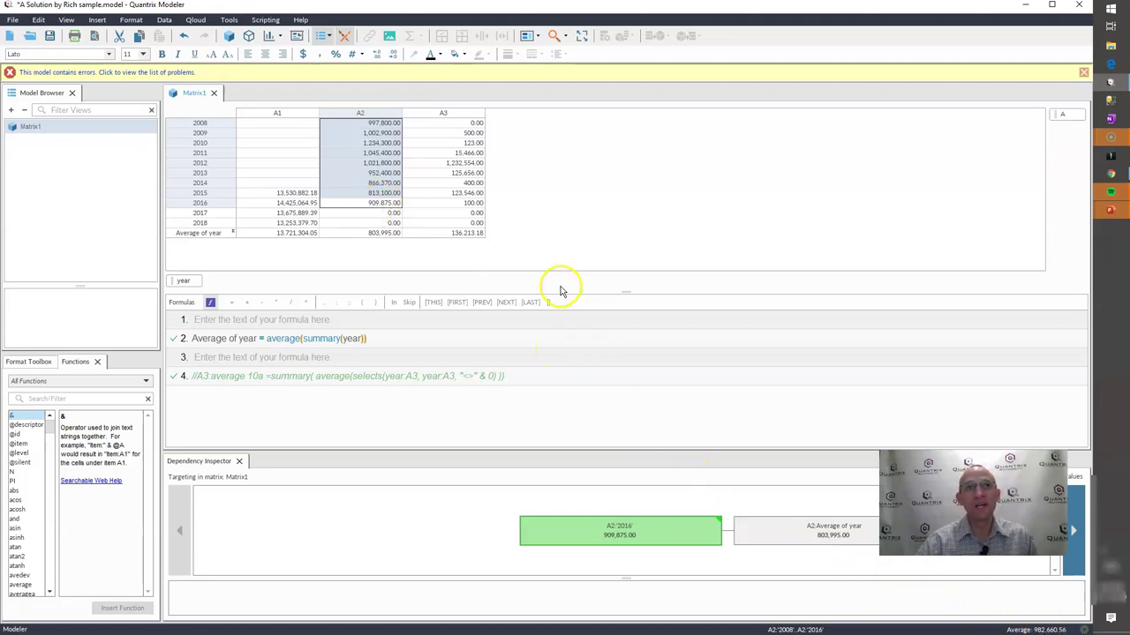
pyautogui.click(379, 232)
pyautogui.moveTo(386, 223); pyautogui.dragTo(382, 124)
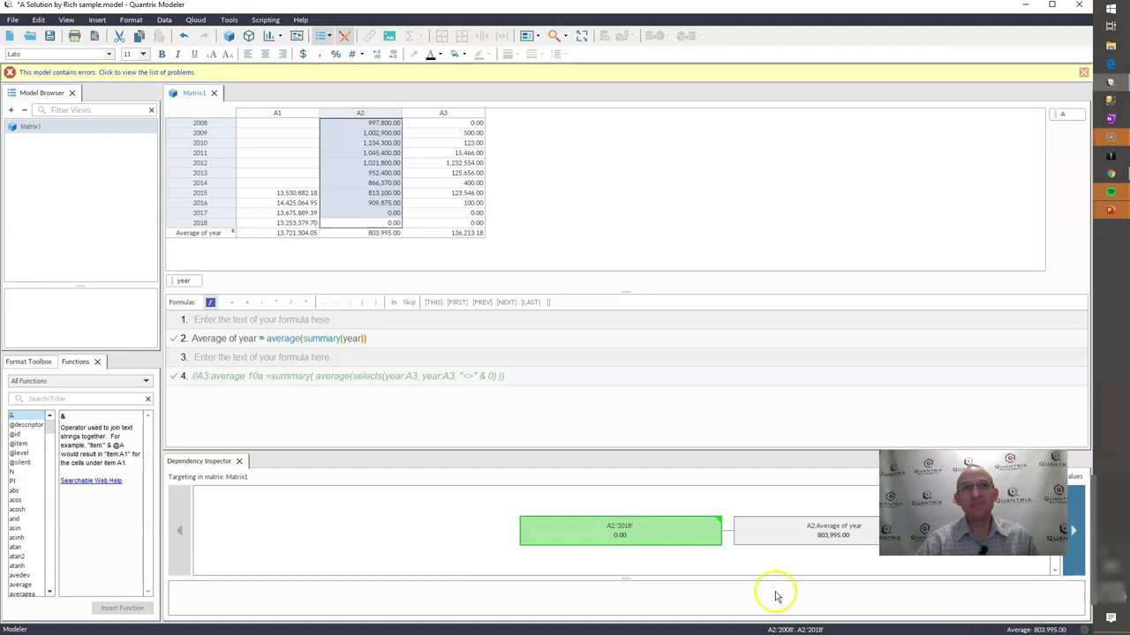
pyautogui.click(392, 221)
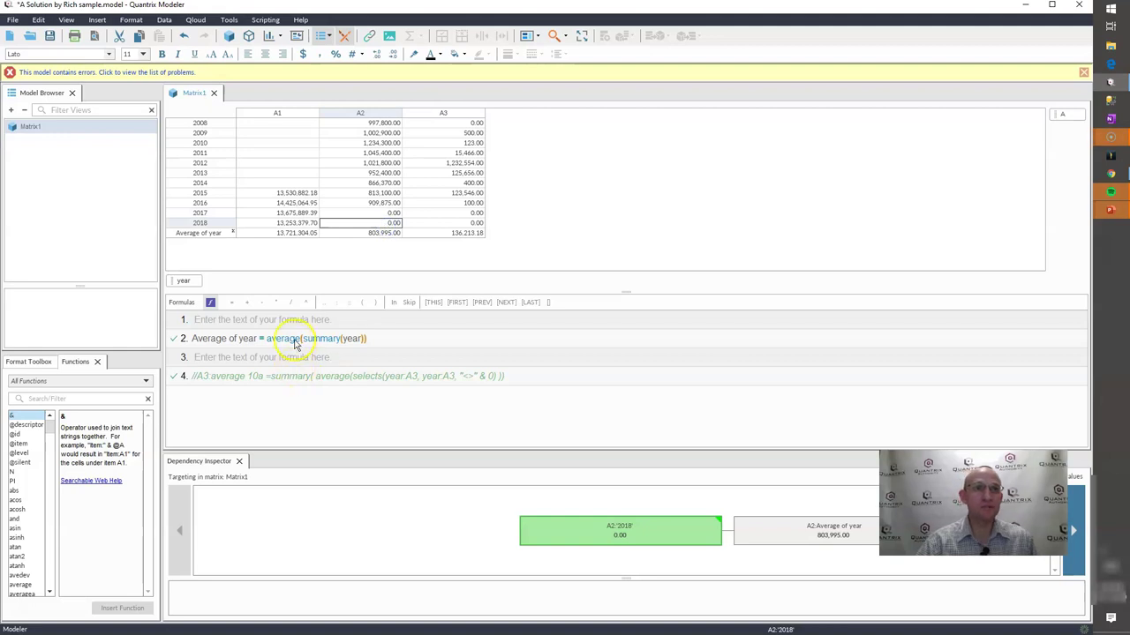
# Step: Write formula 3 as Average of year = average(selects(year, year, "<>" & 0)) and commit it
pyautogui.click(274, 359)
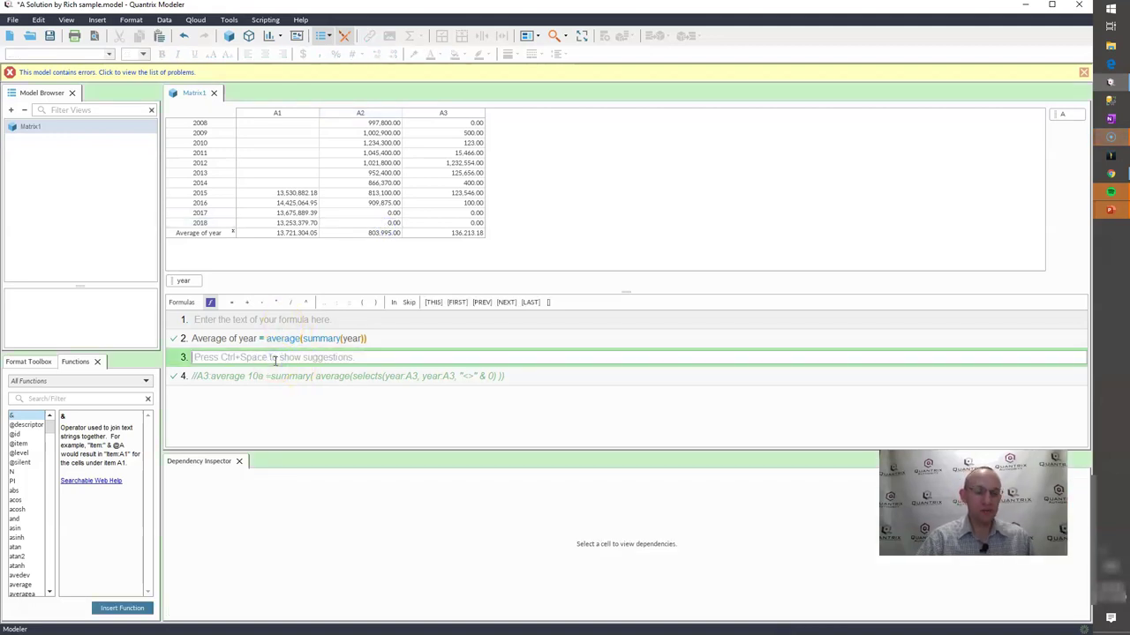
pyautogui.write('Average')
pyautogui.press('Return')
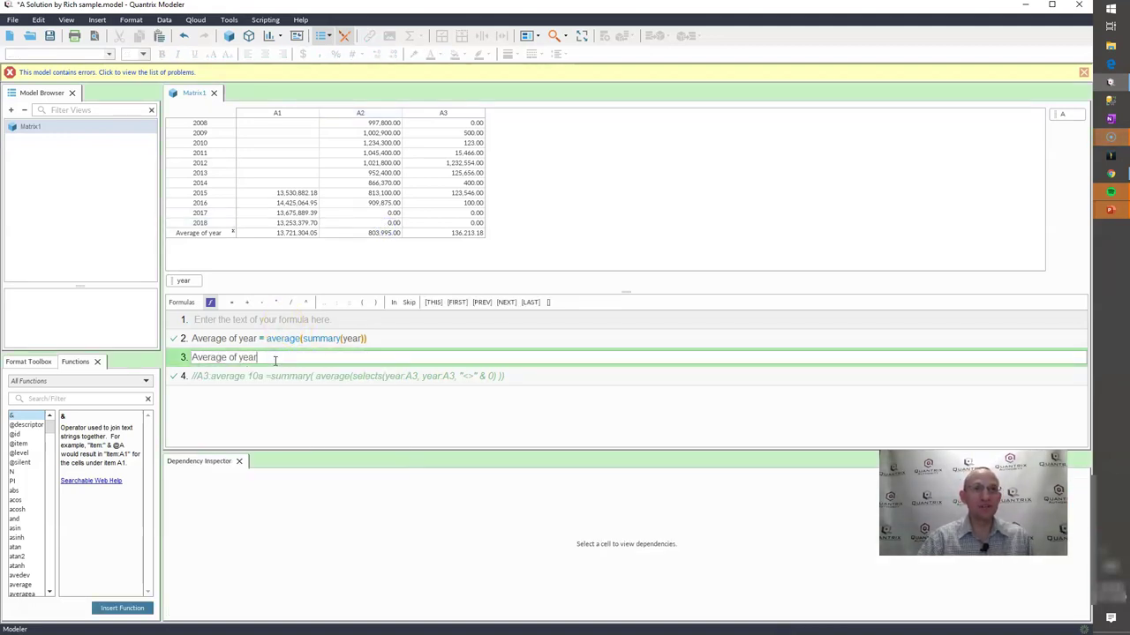
pyautogui.write('=')
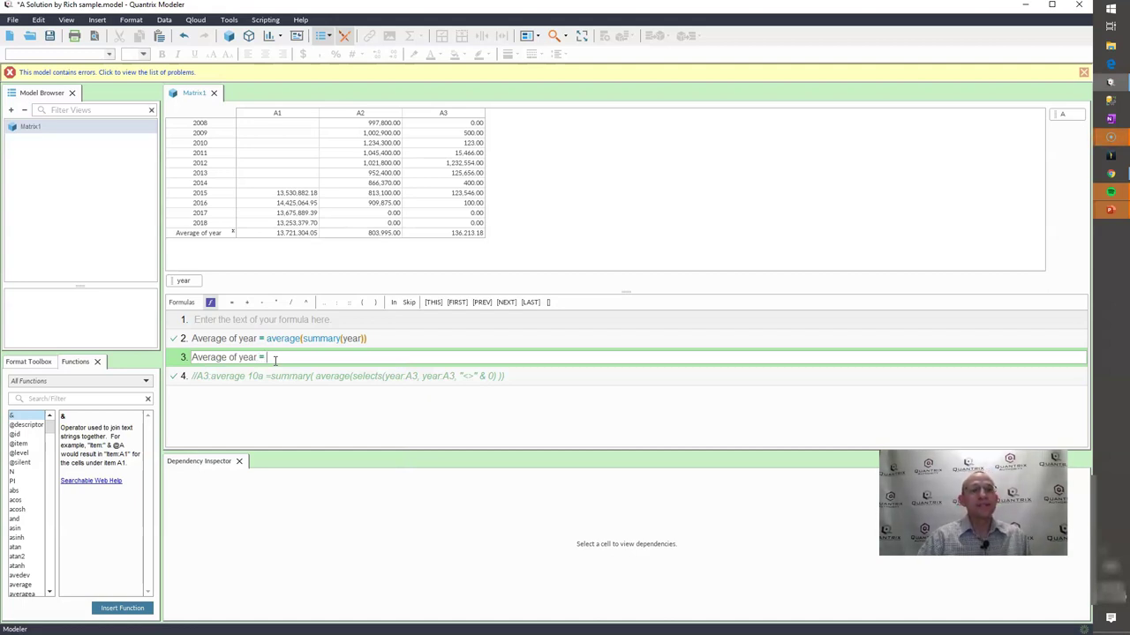
pyautogui.write(' aver')
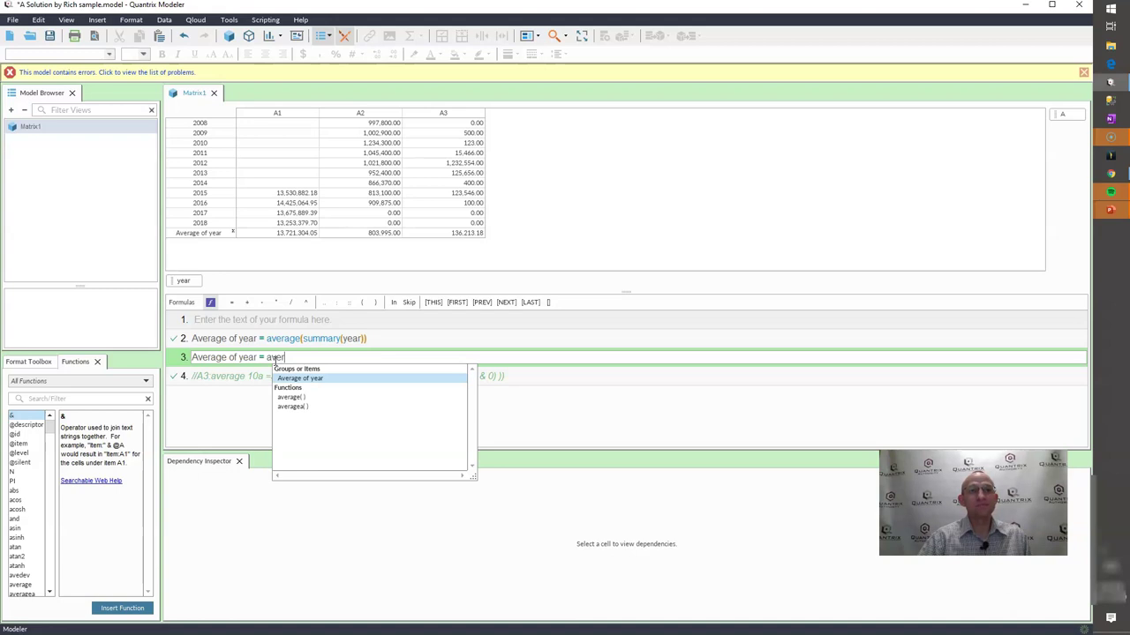
pyautogui.press('Down')
pyautogui.press('Return')
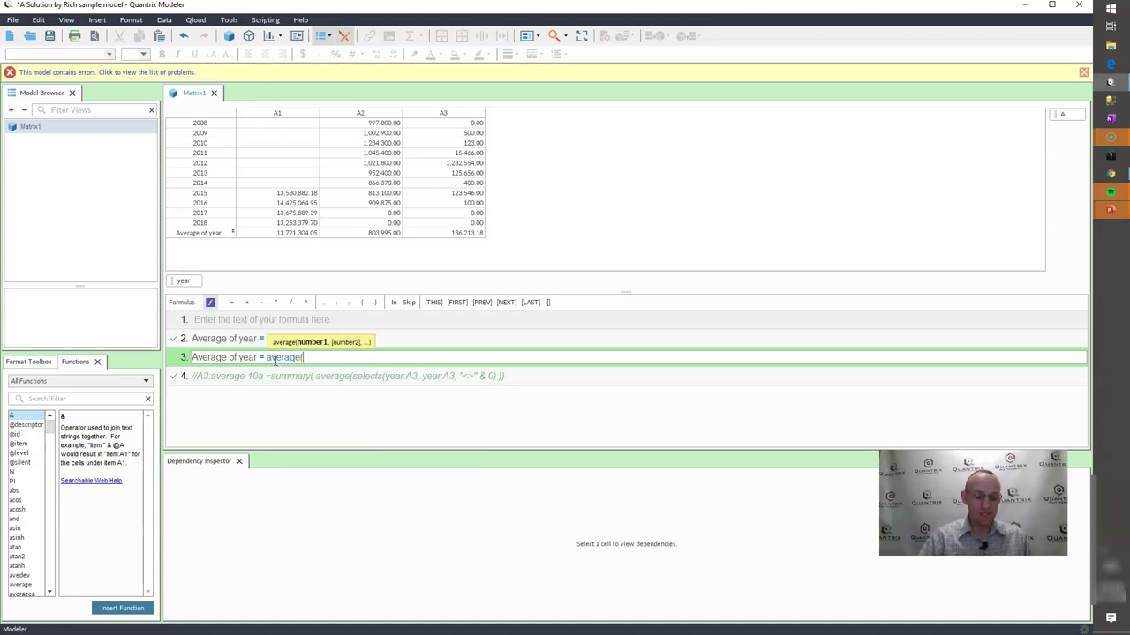
pyautogui.write('selects')
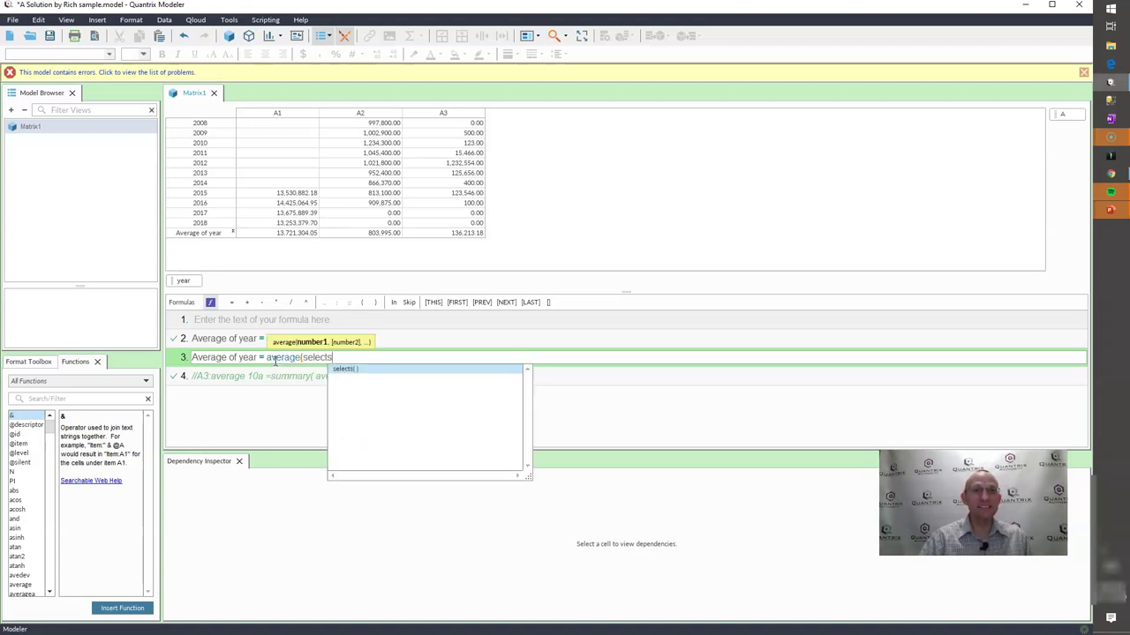
pyautogui.press('Return')
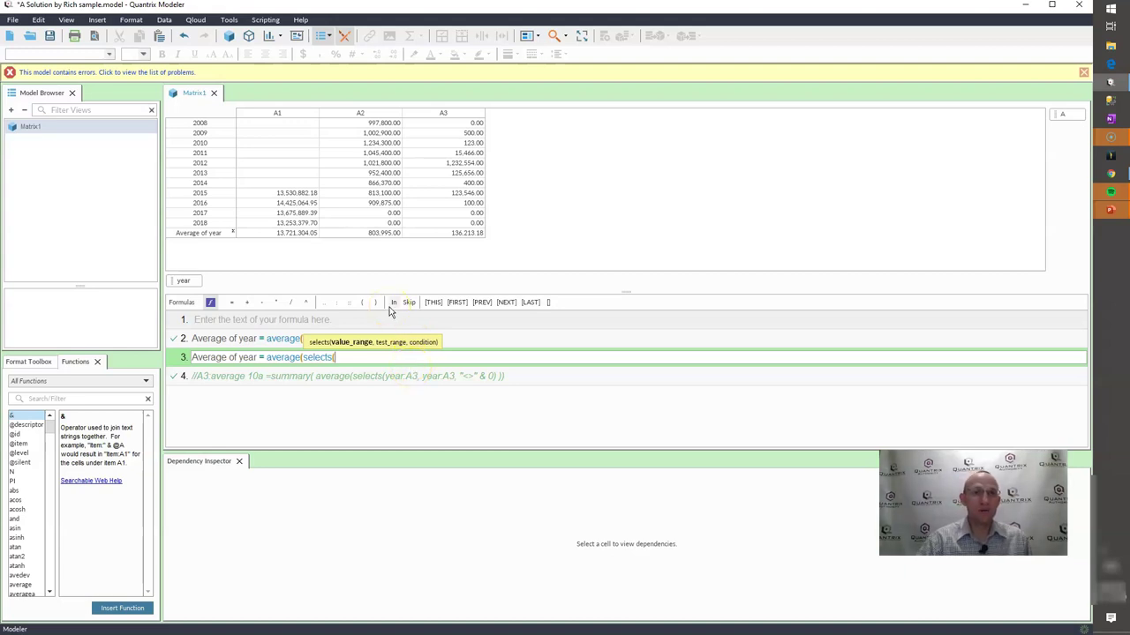
pyautogui.write('Year')
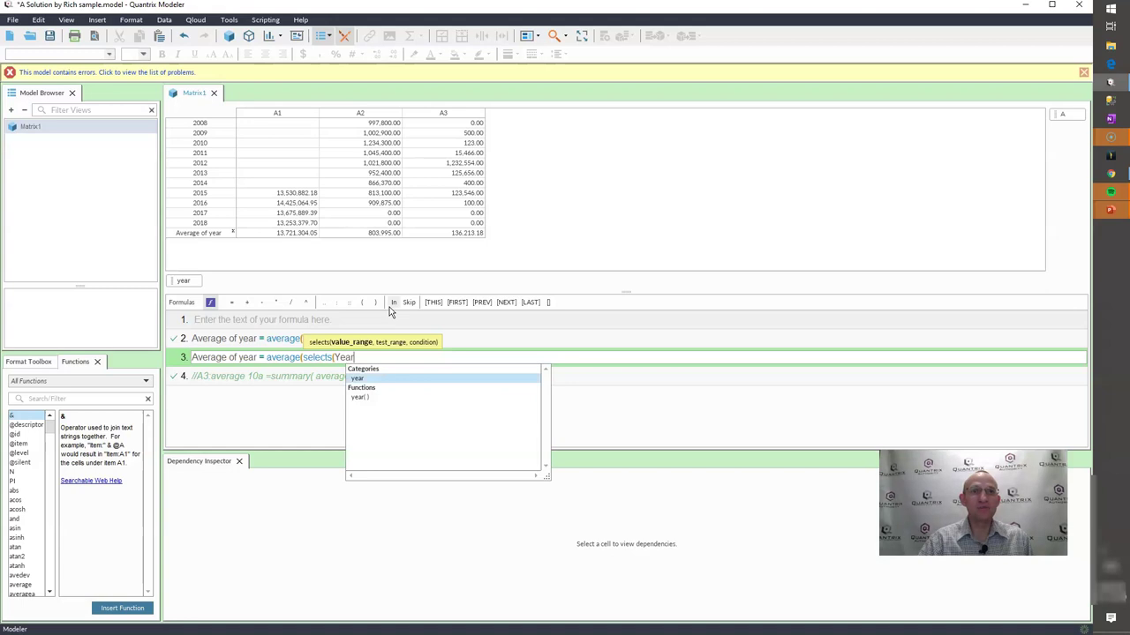
pyautogui.write(', ')
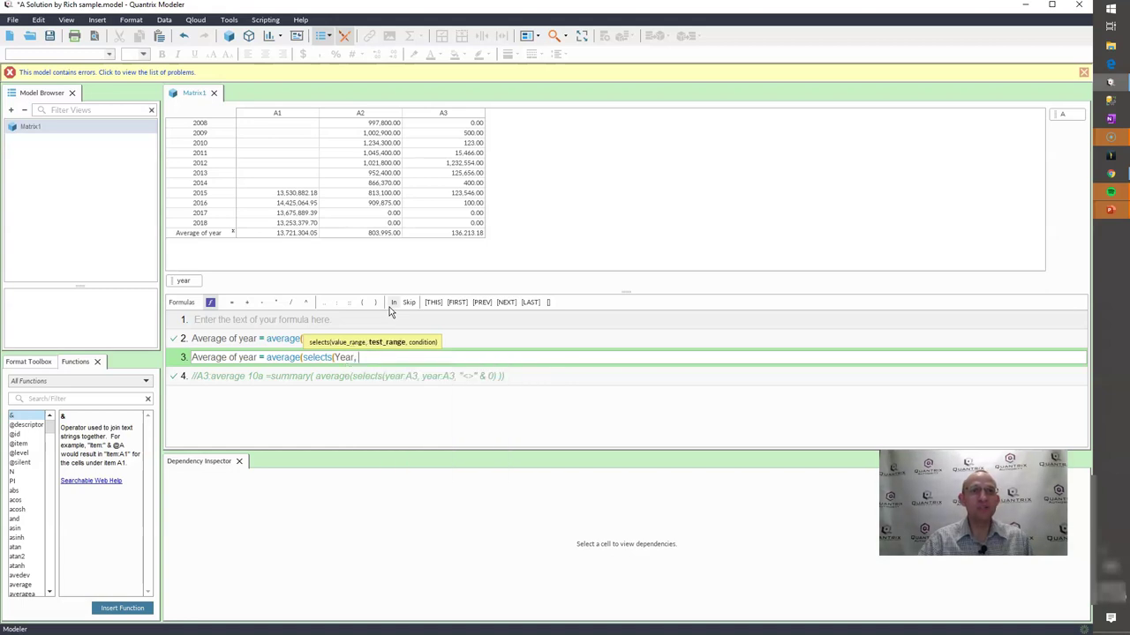
pyautogui.write('year')
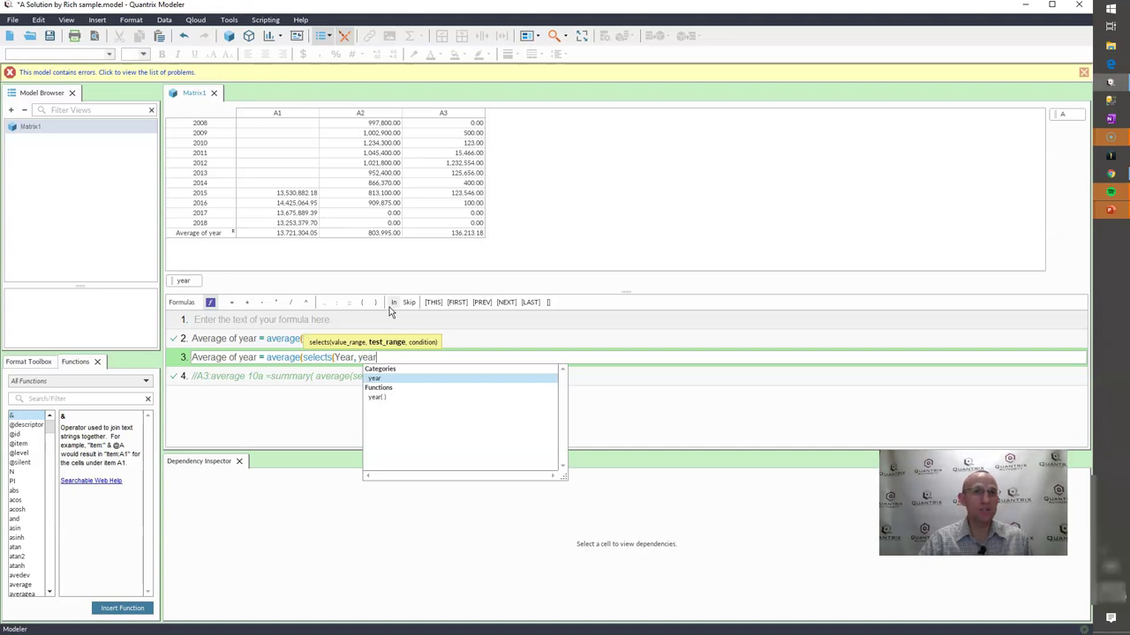
pyautogui.write(',')
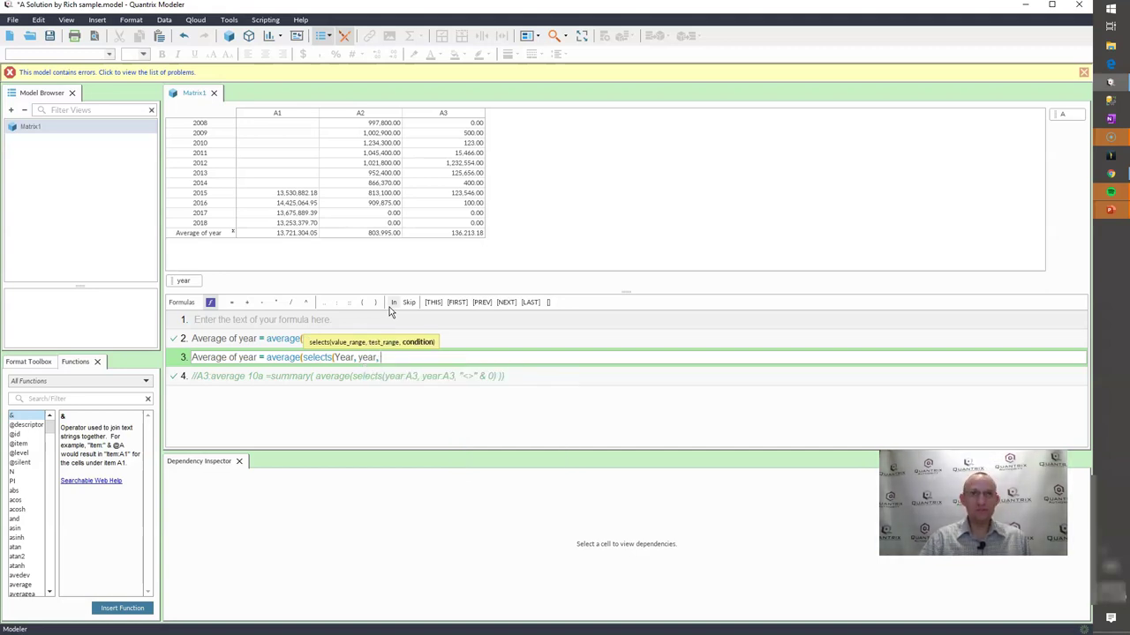
pyautogui.write(' :')
pyautogui.press('BackSpace')
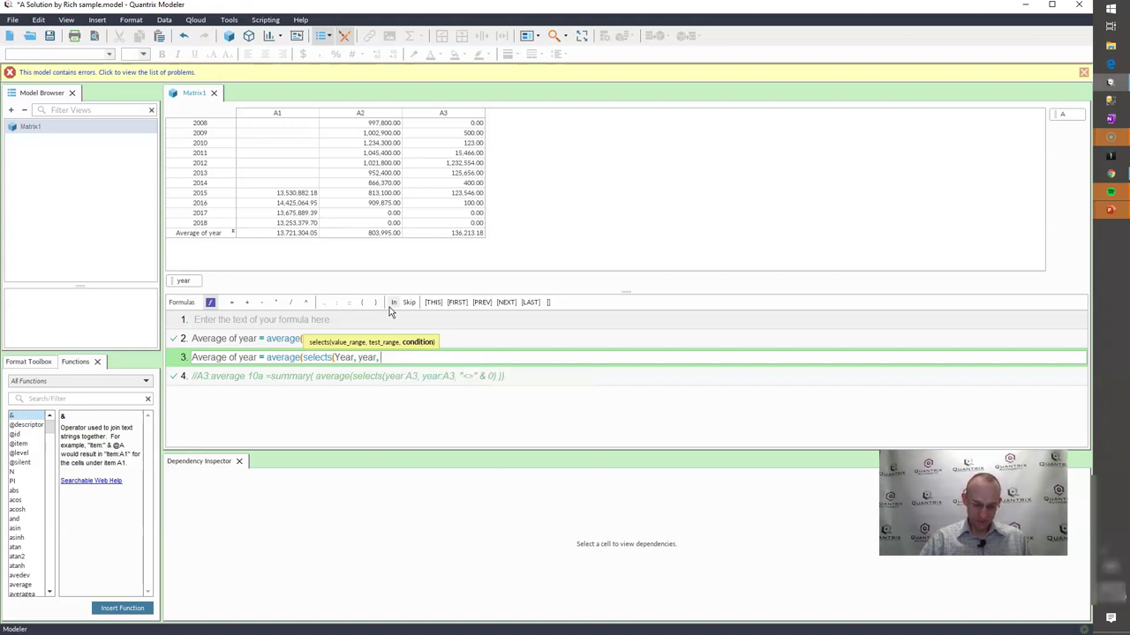
pyautogui.write('"')
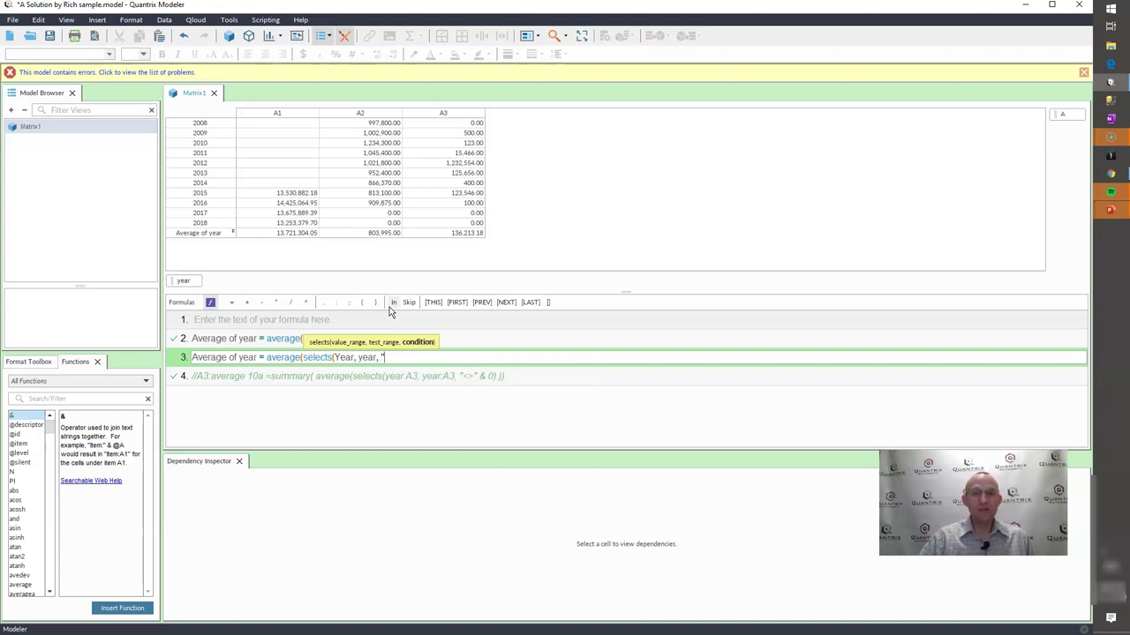
pyautogui.write('<>')
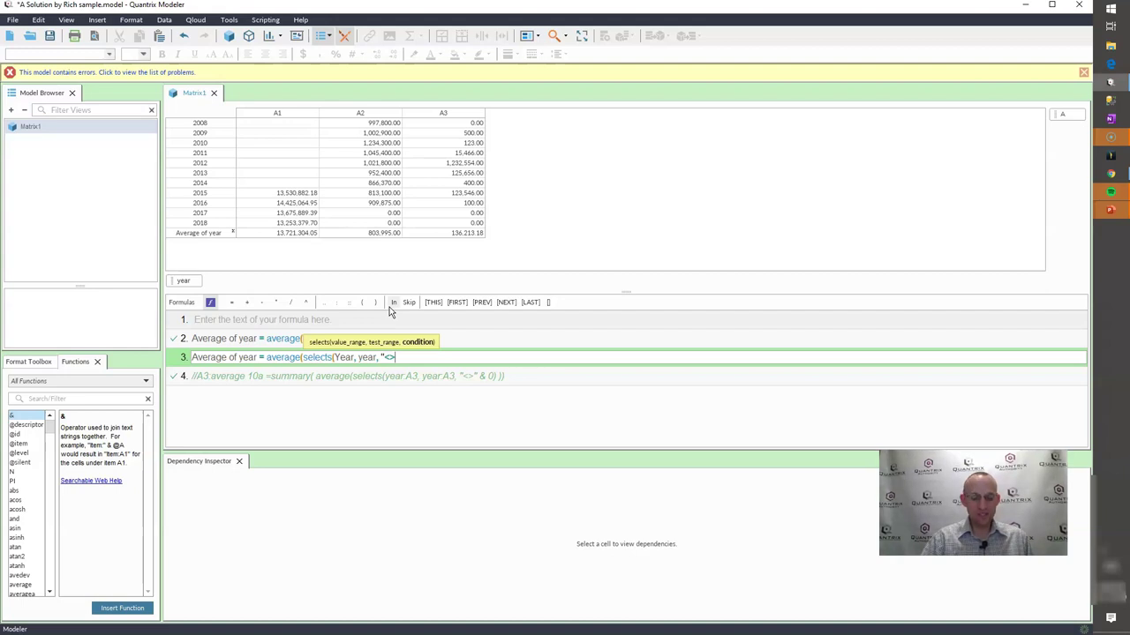
pyautogui.write('" ')
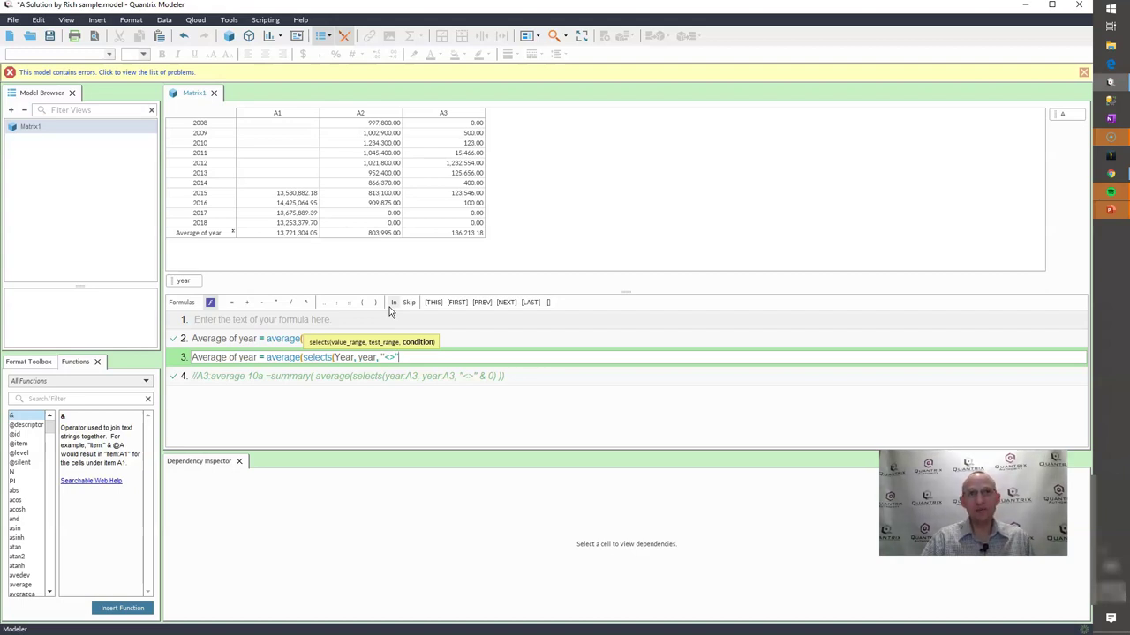
pyautogui.write('& ')
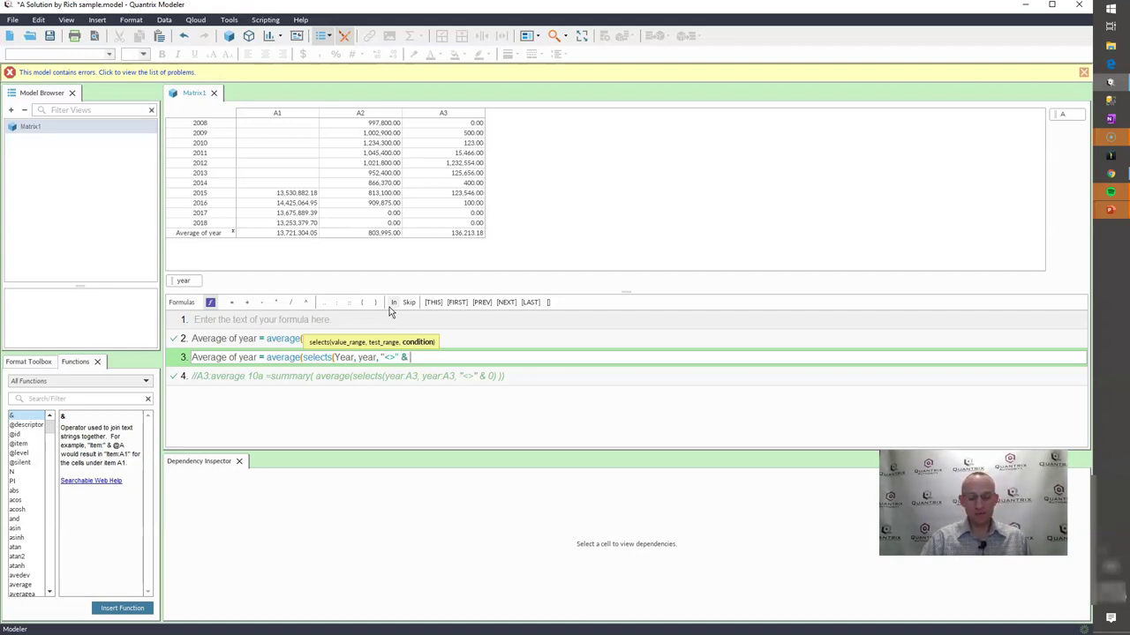
pyautogui.write('0')
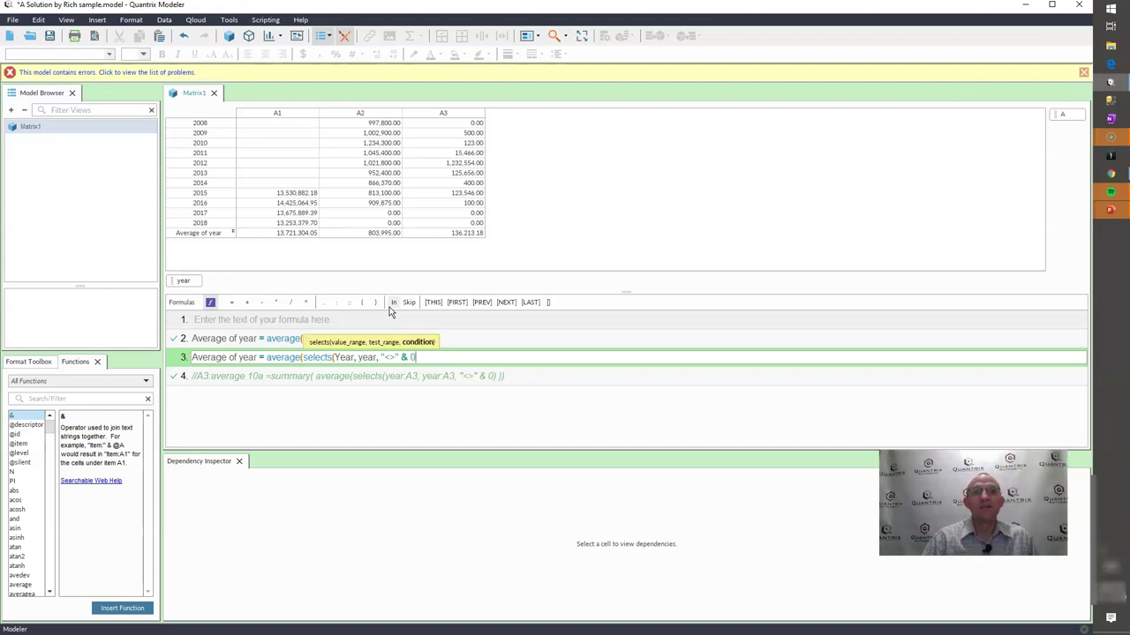
pyautogui.write(') )')
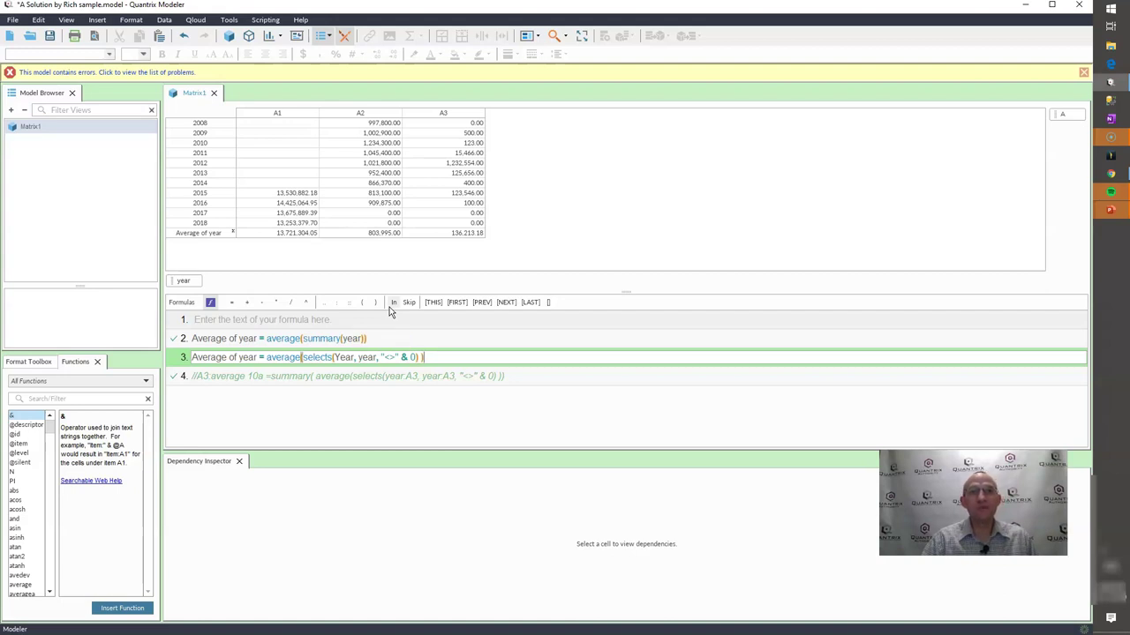
pyautogui.press('Return')
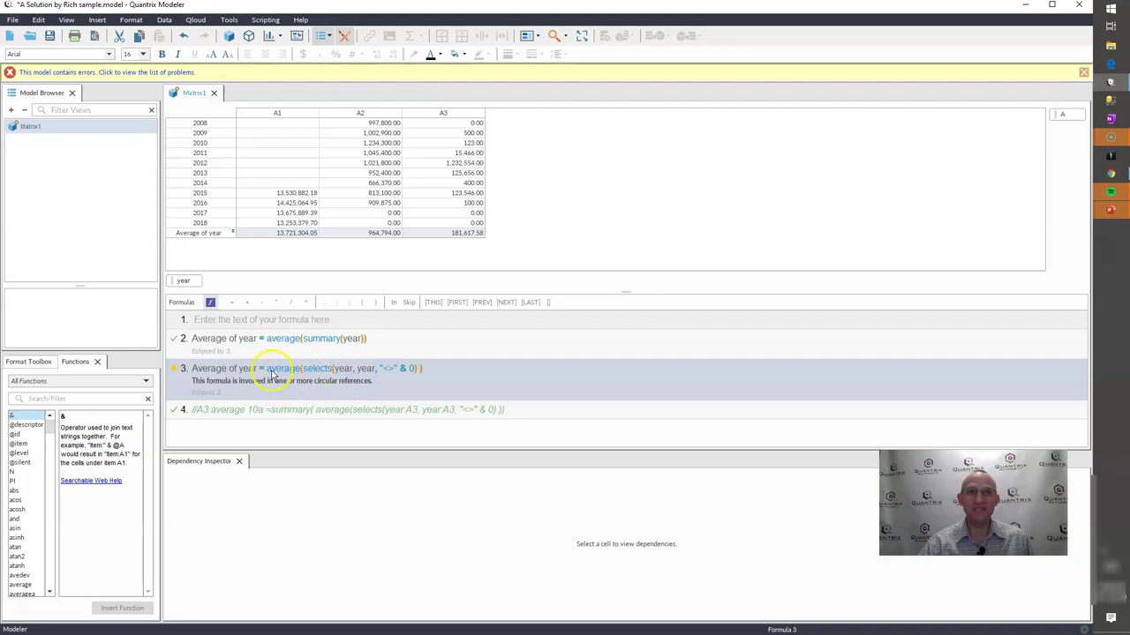
# Step: Change formula 3 to summary(average(selects(year, year, "<>" & 0))) and commit it
pyautogui.click(209, 237)
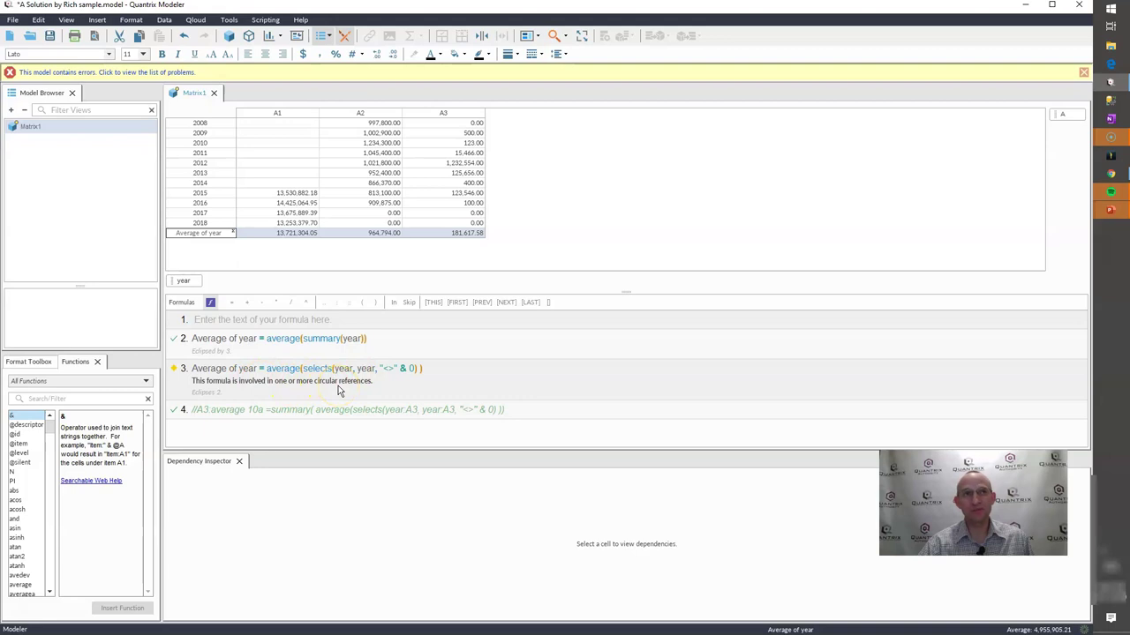
pyautogui.click(266, 370)
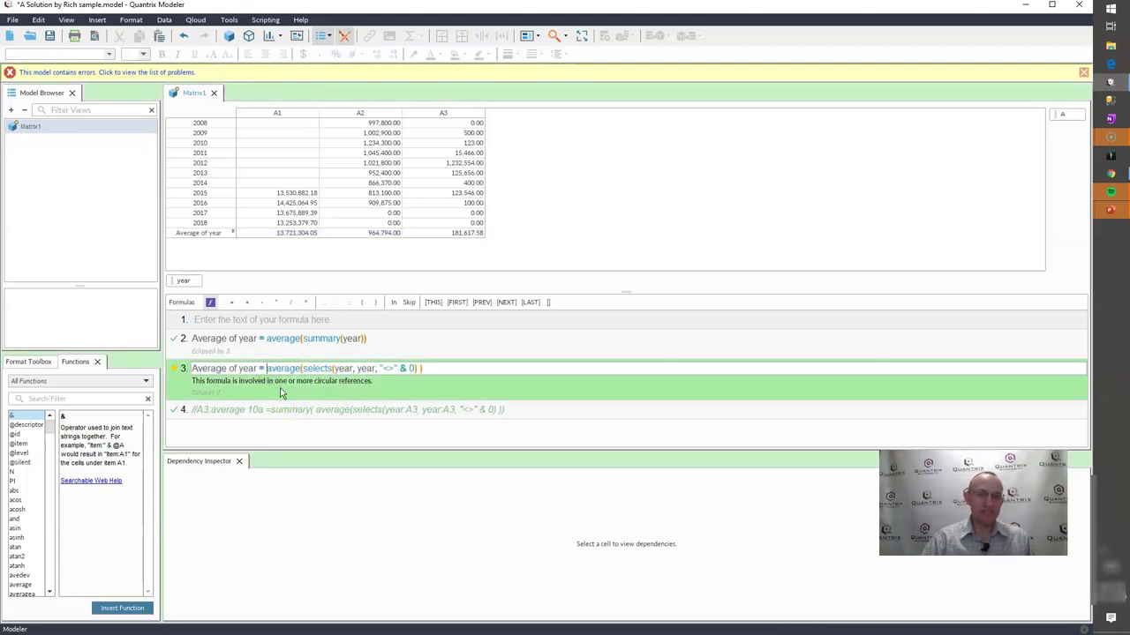
pyautogui.write('summ')
pyautogui.press('Return')
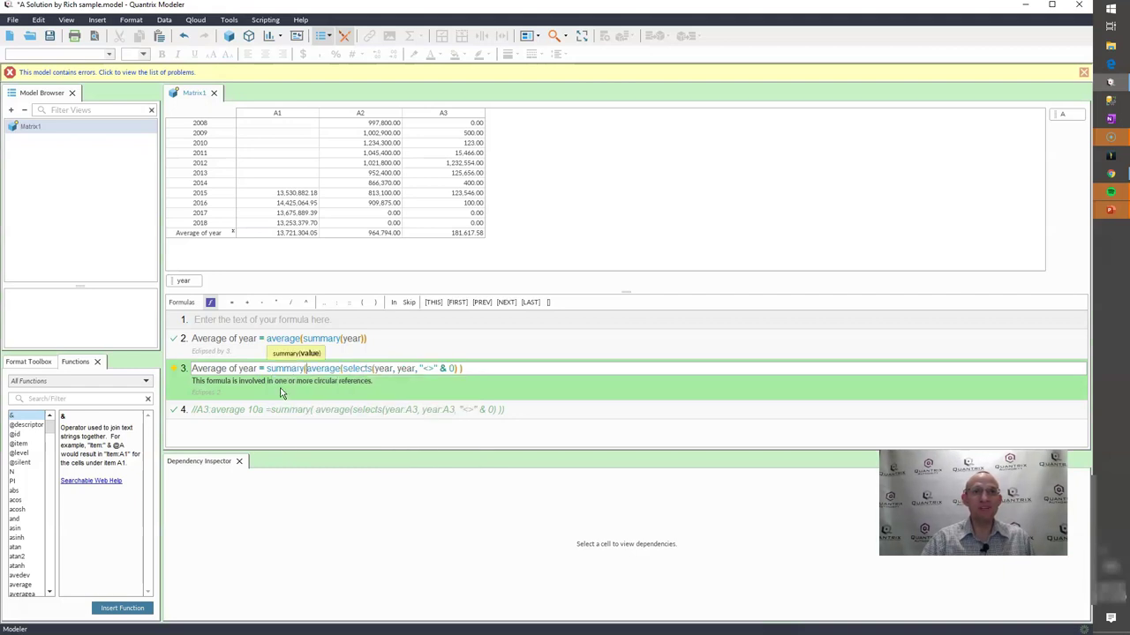
pyautogui.press('End')
pyautogui.write(')')
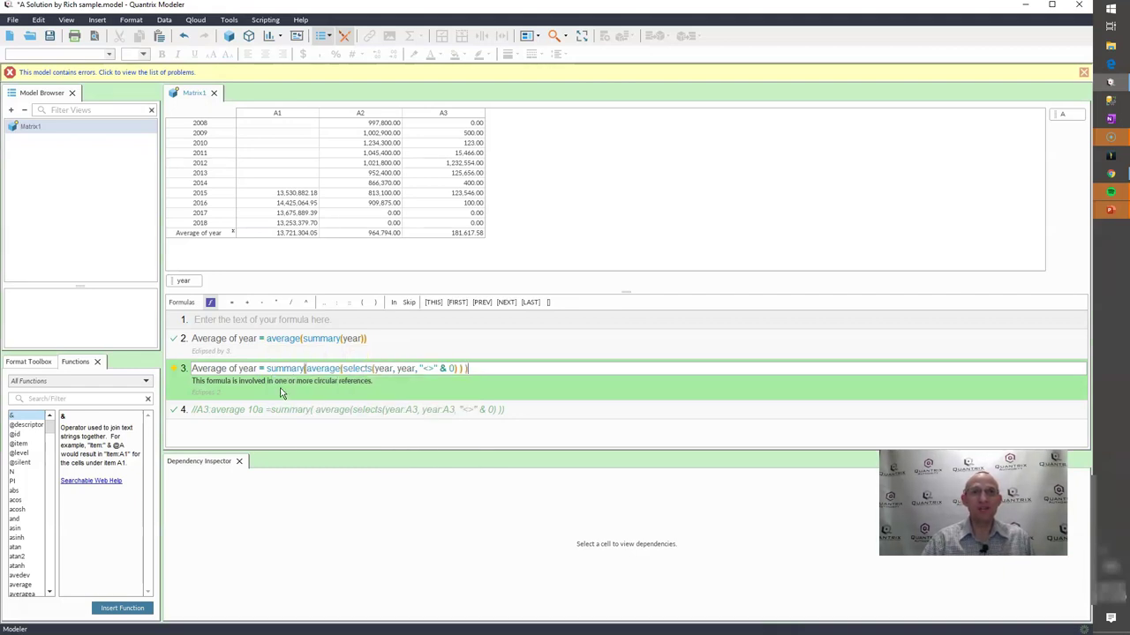
pyautogui.press('Return')
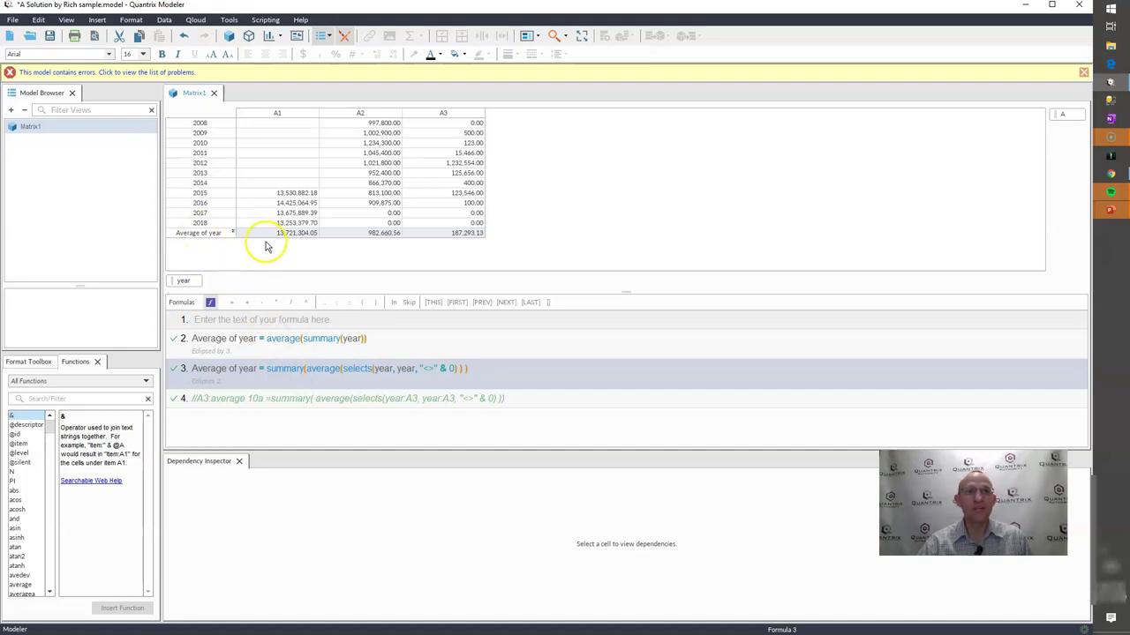
pyautogui.moveTo(291, 223); pyautogui.dragTo(303, 116)
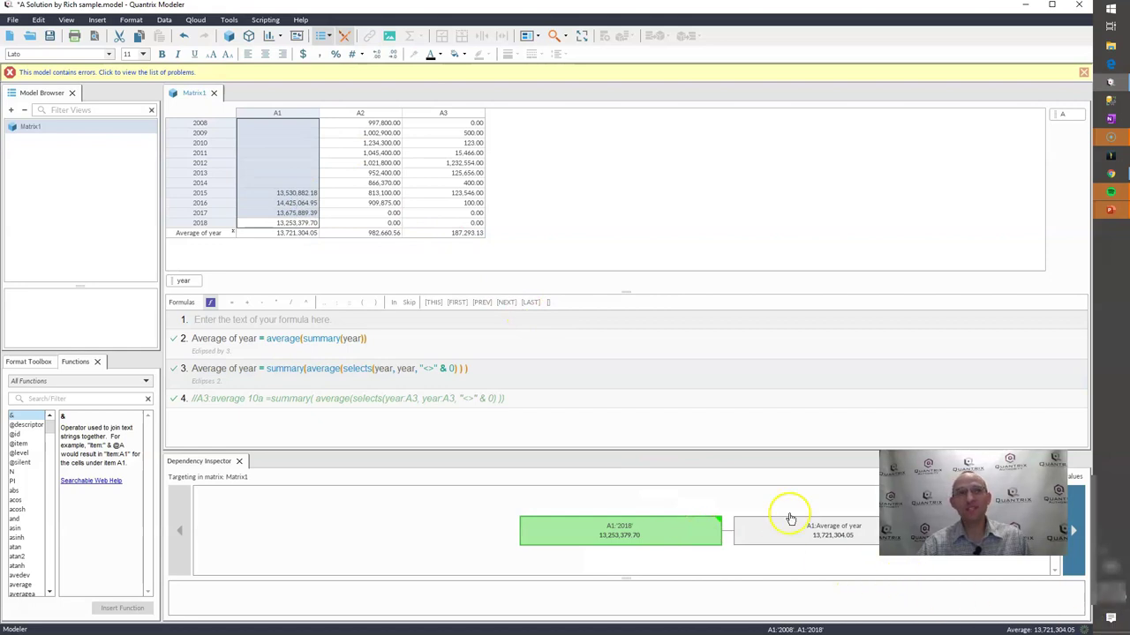
pyautogui.click(298, 234)
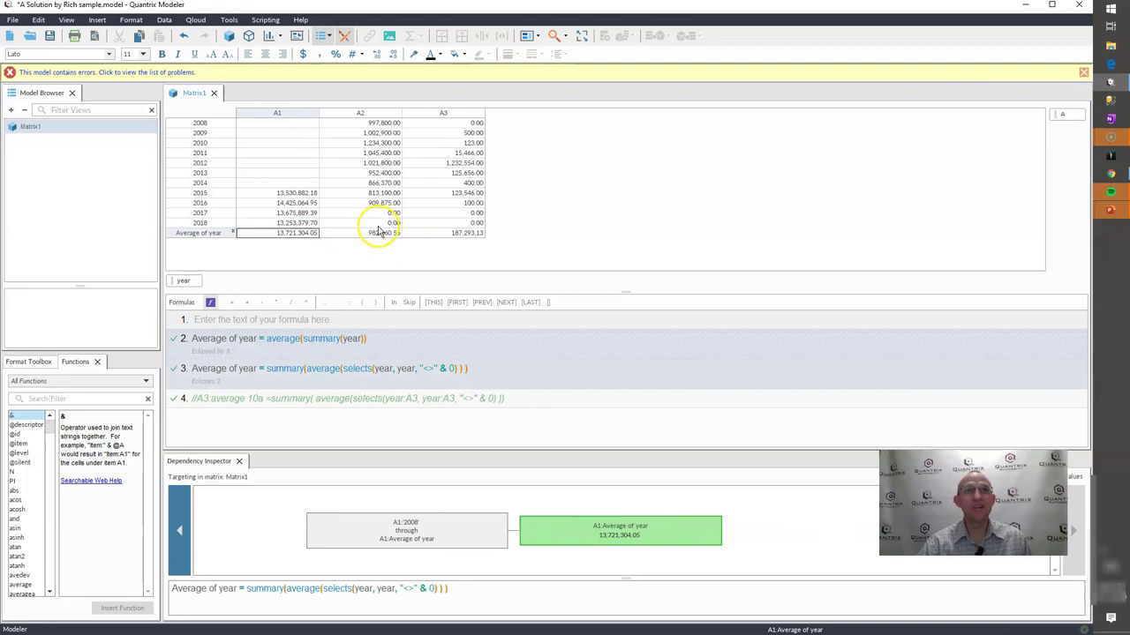
pyautogui.moveTo(380, 203); pyautogui.dragTo(382, 124)
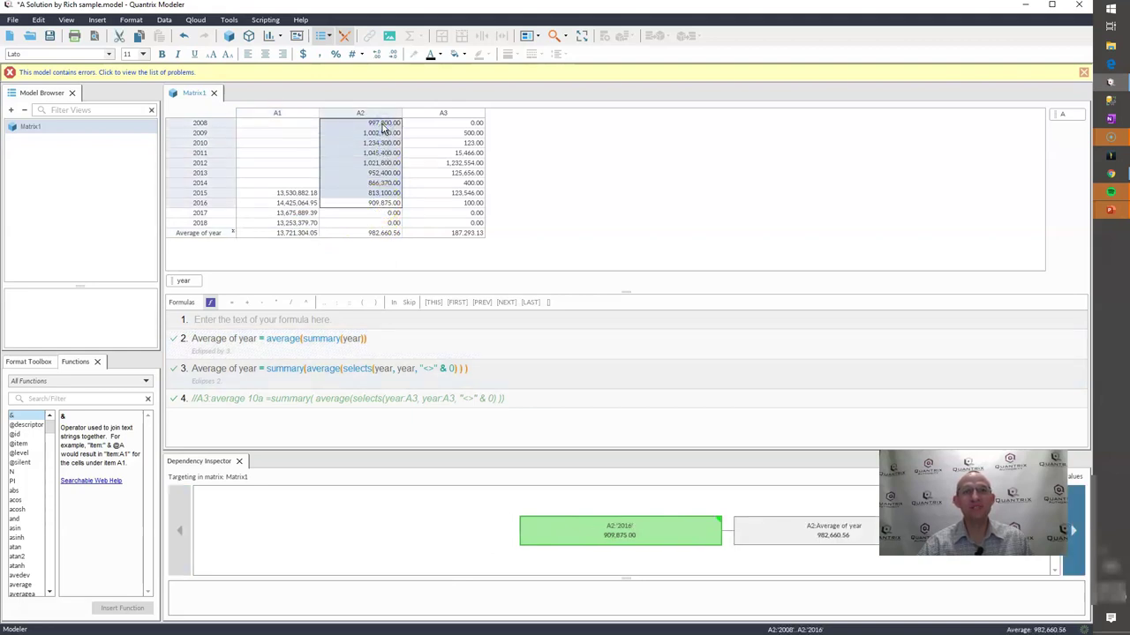
pyautogui.click(374, 236)
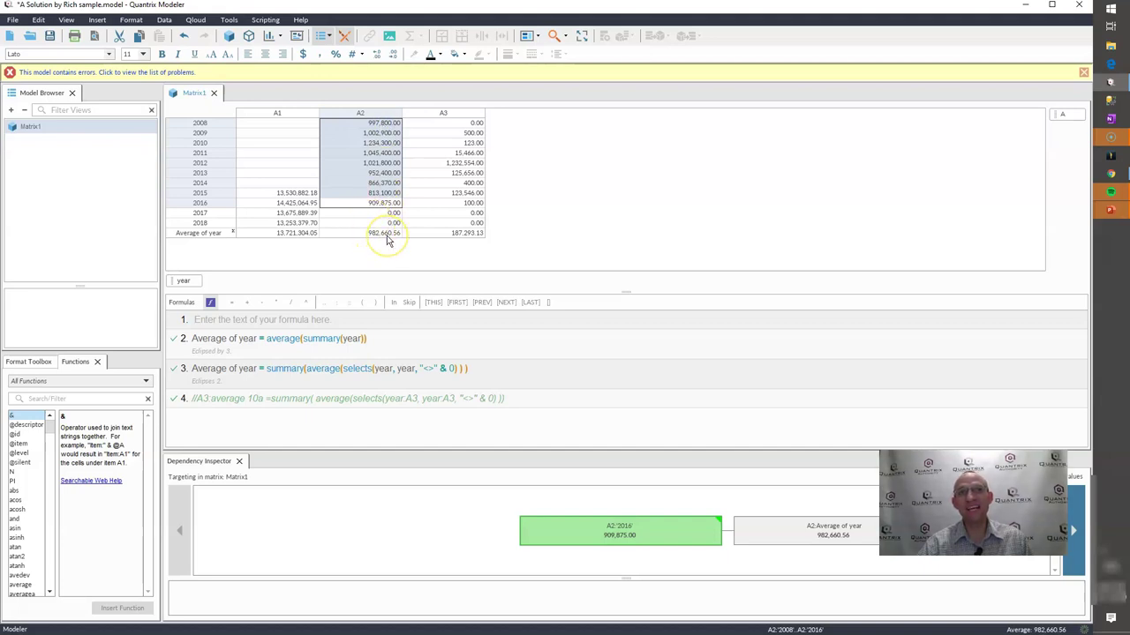
pyautogui.moveTo(391, 223); pyautogui.dragTo(389, 119)
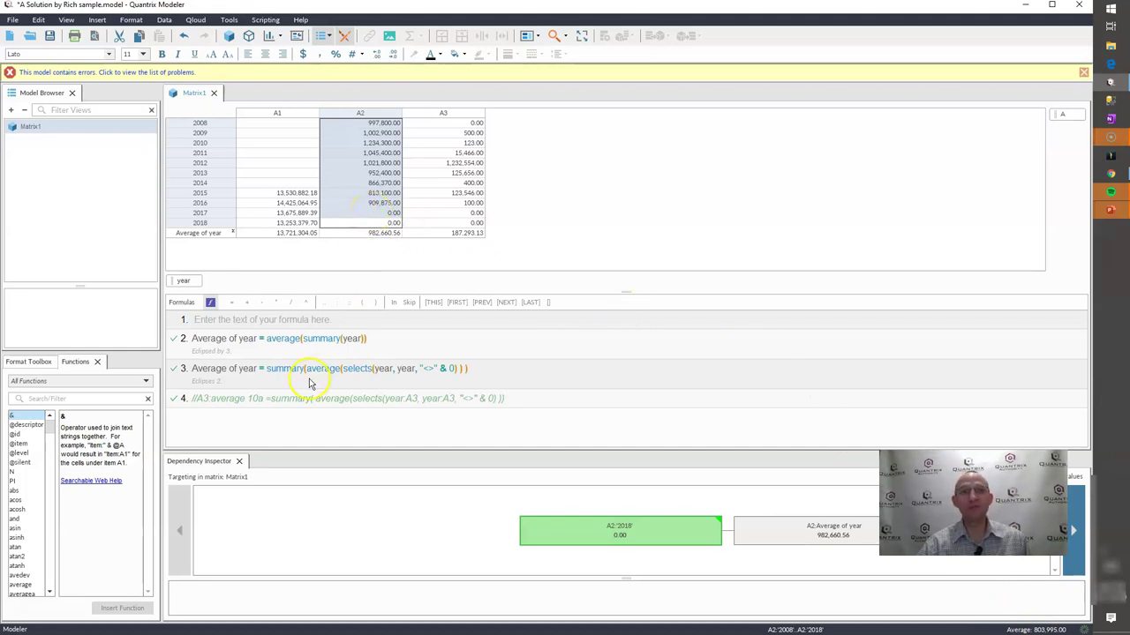
pyautogui.click(282, 373)
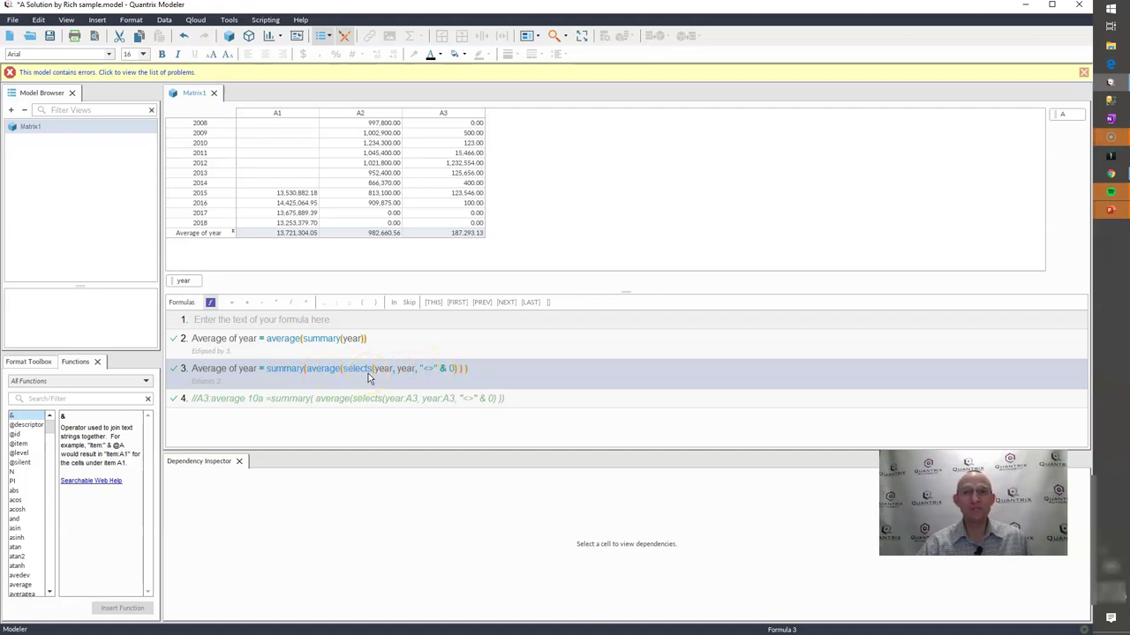
pyautogui.click(210, 236)
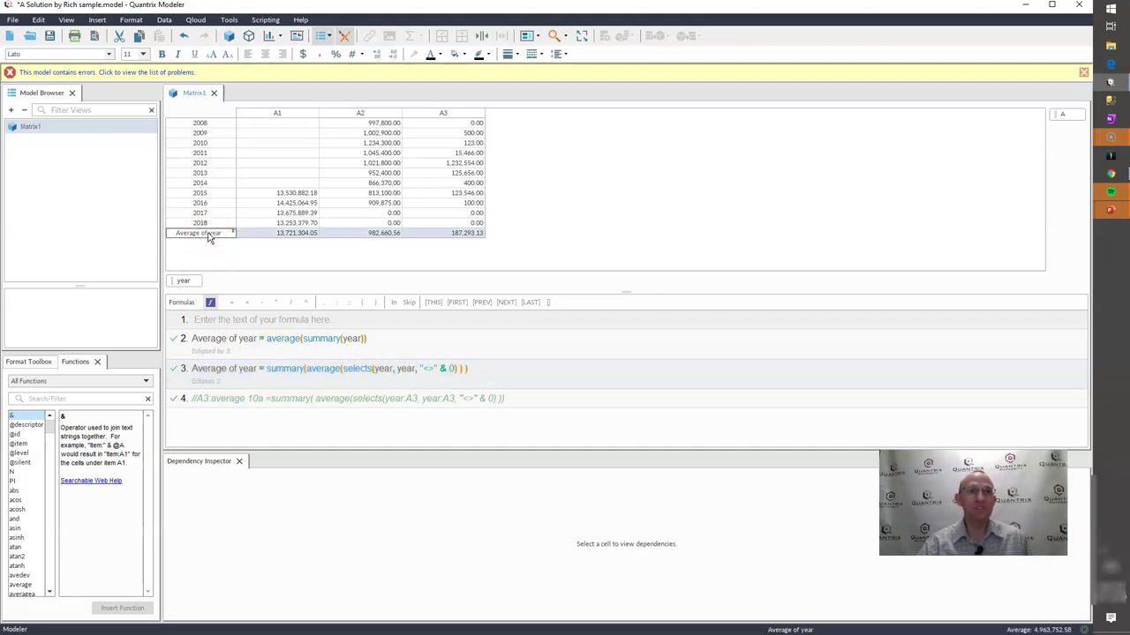
pyautogui.click(267, 346)
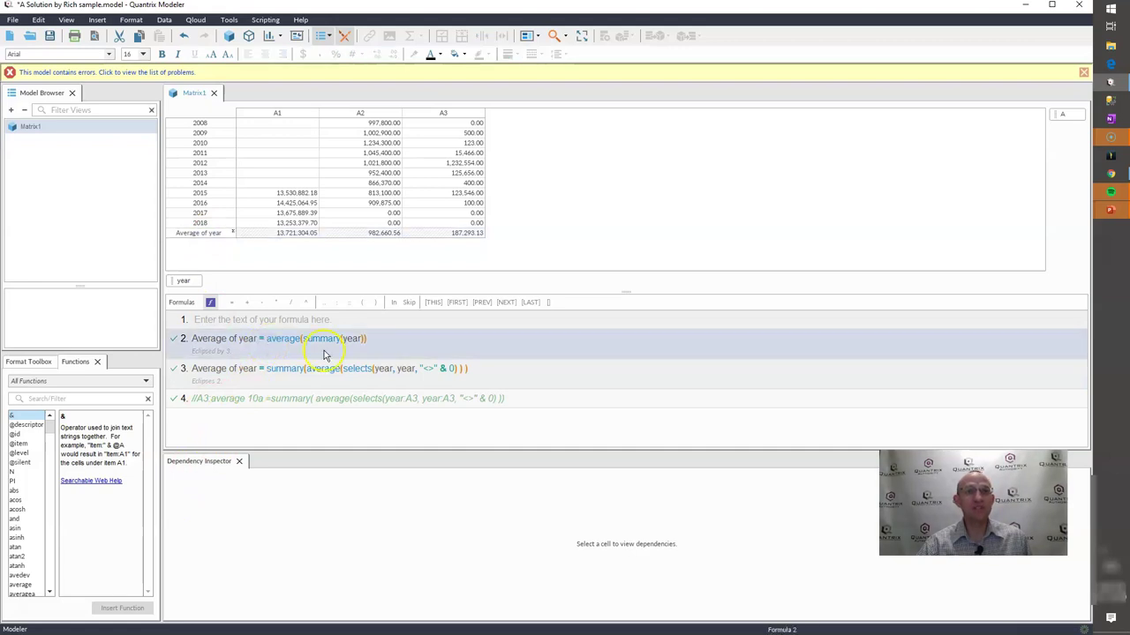